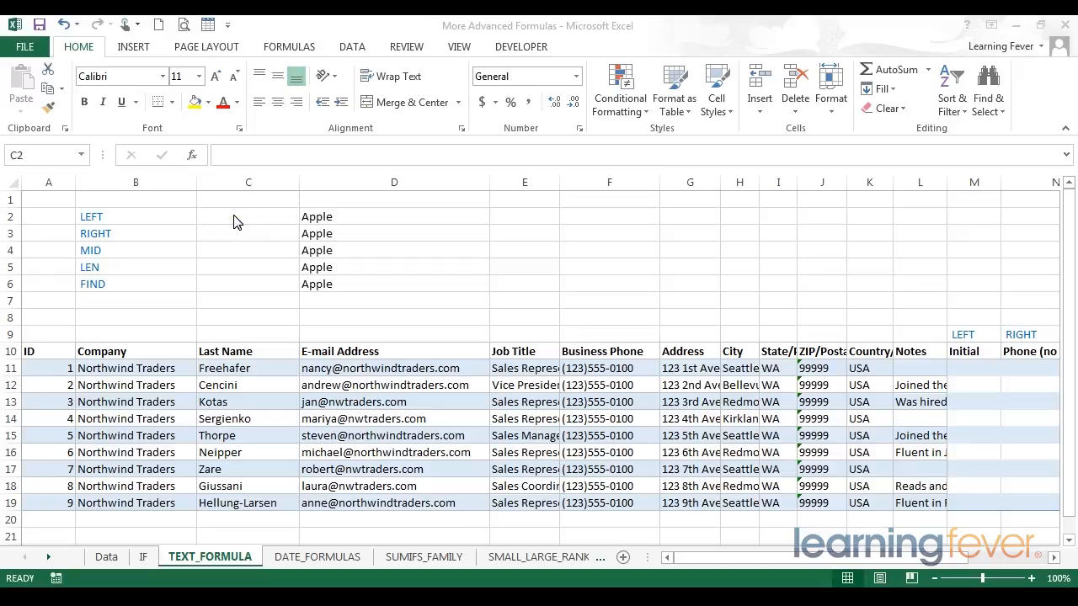
- Enter =LEFT(D2,1) in cell C2 to extract the first character of the word in D2
{"action": "left_click", "coordinate": [234, 221]}
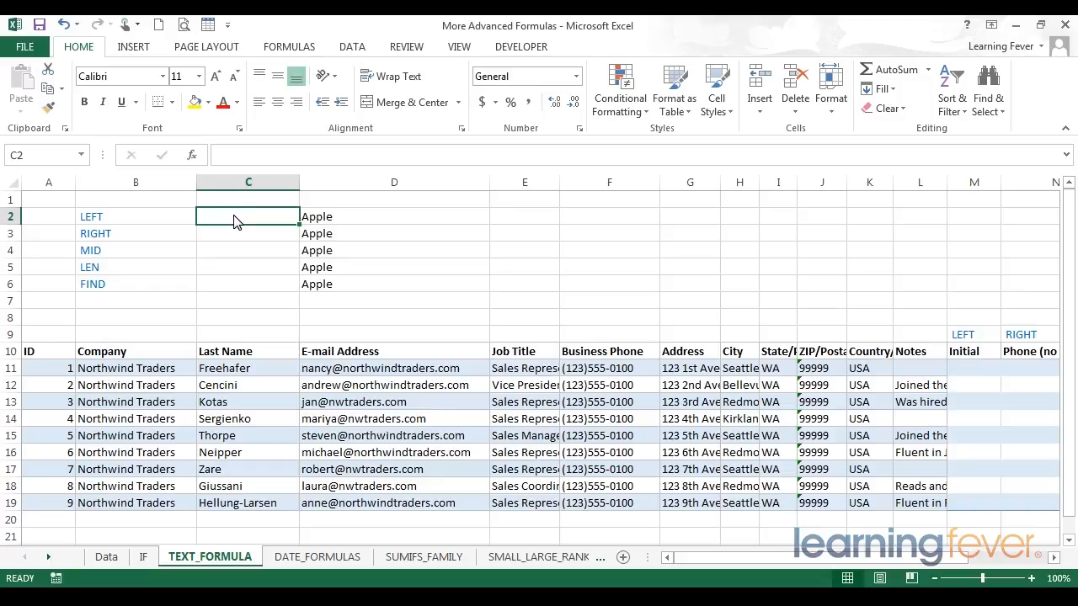
{"action": "type", "text": "="}
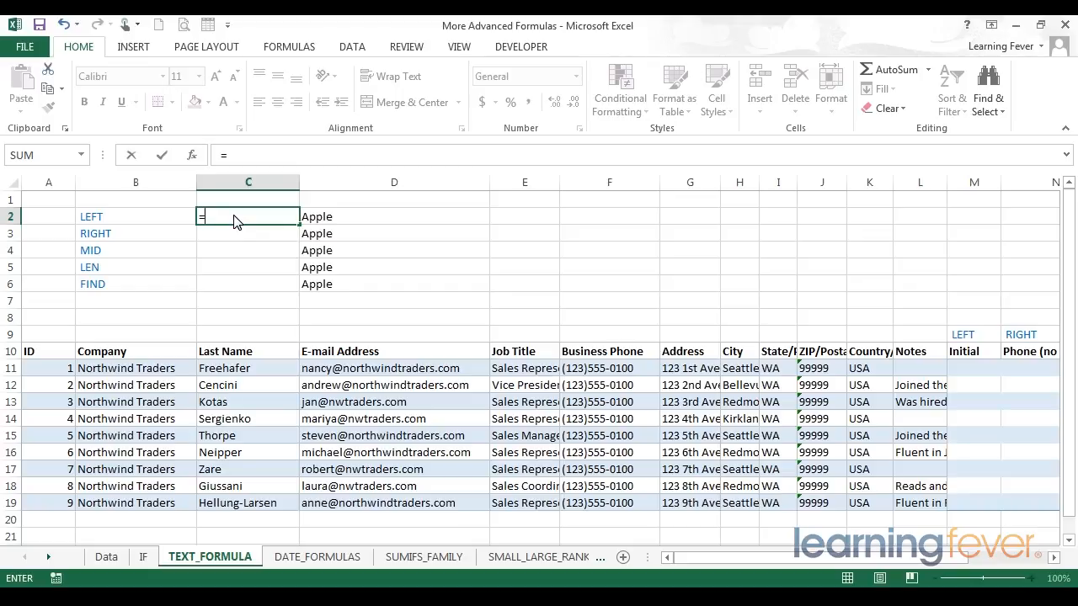
{"action": "type", "text": "LEFT"}
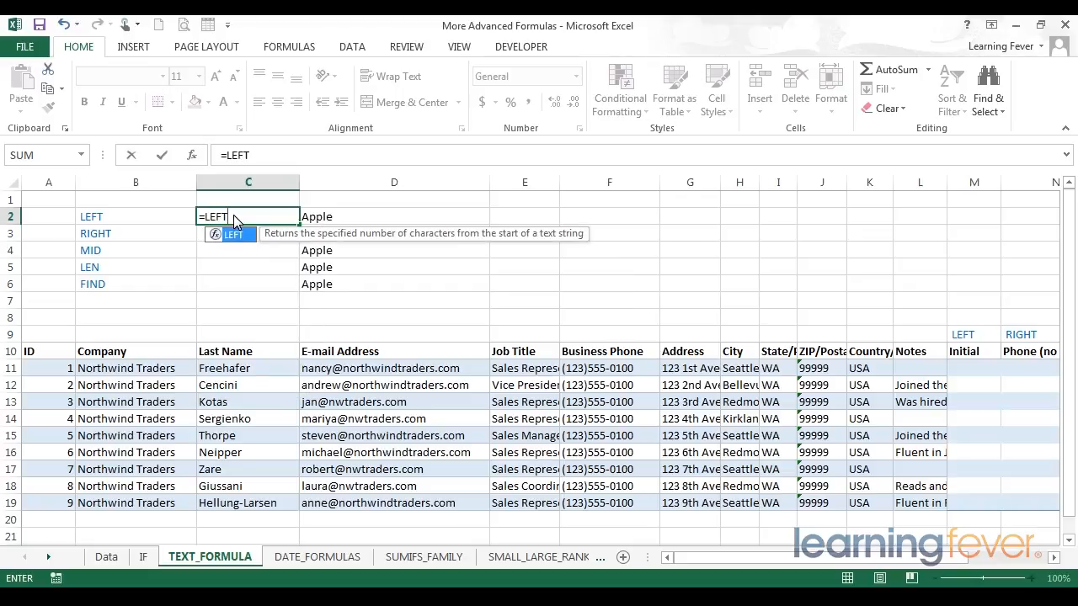
{"action": "type", "text": "("}
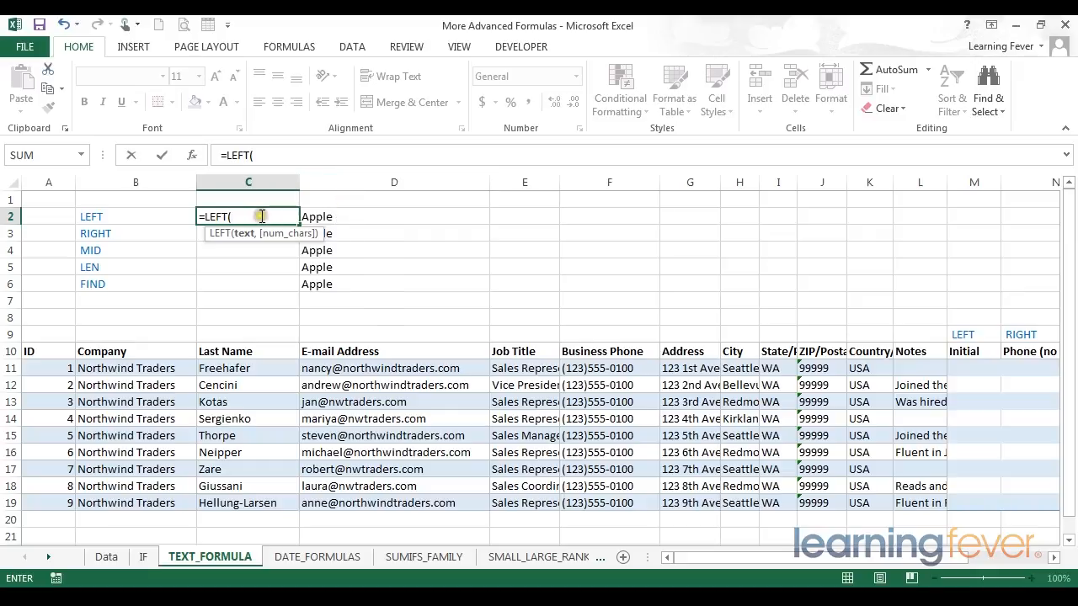
{"action": "left_click", "coordinate": [361, 216]}
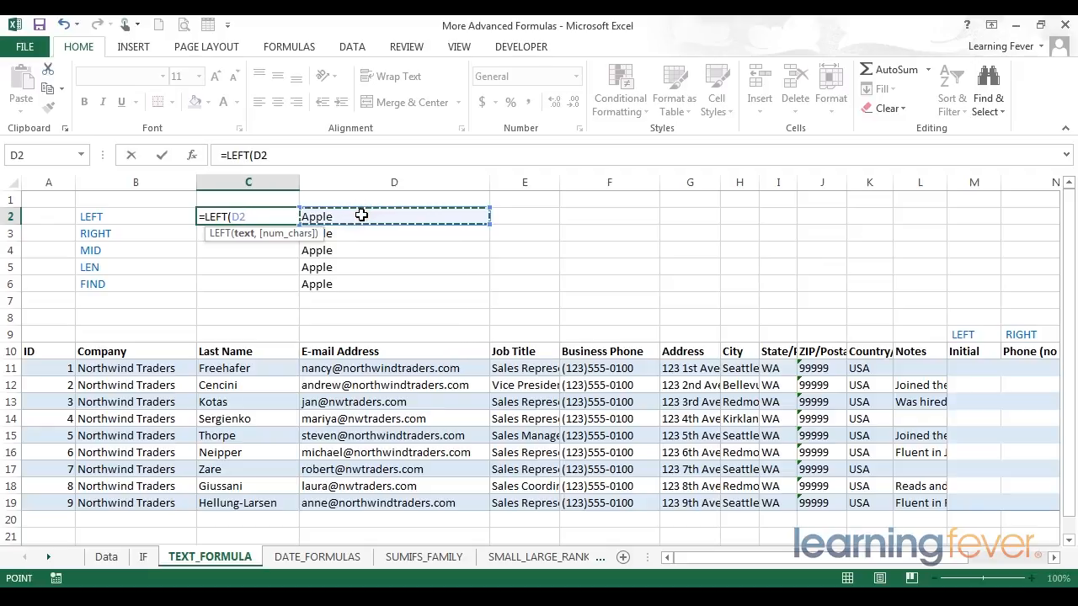
{"action": "type", "text": ","}
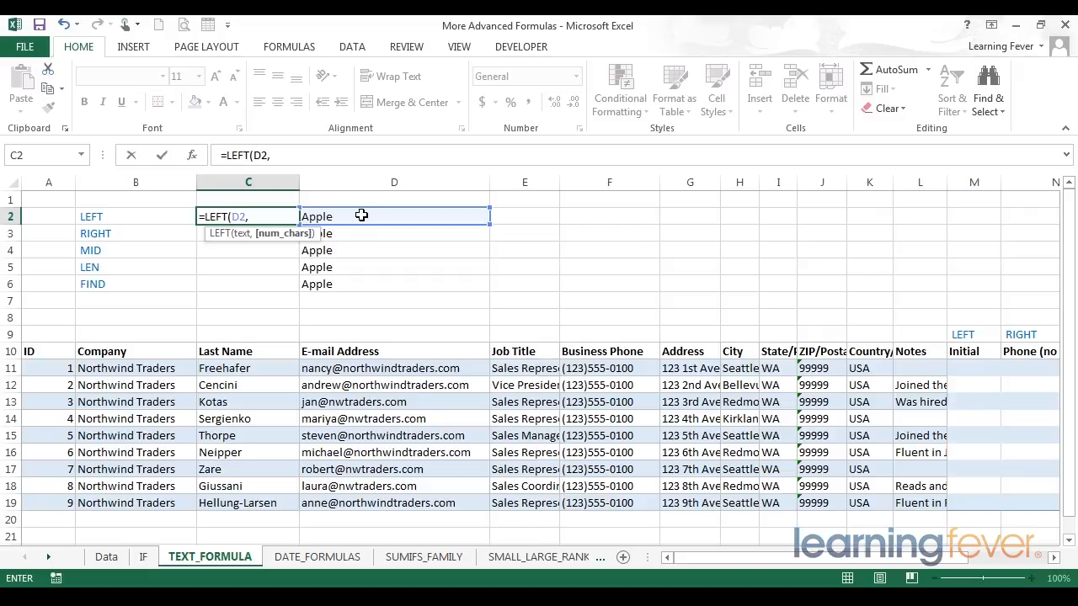
{"action": "type", "text": "1)"}
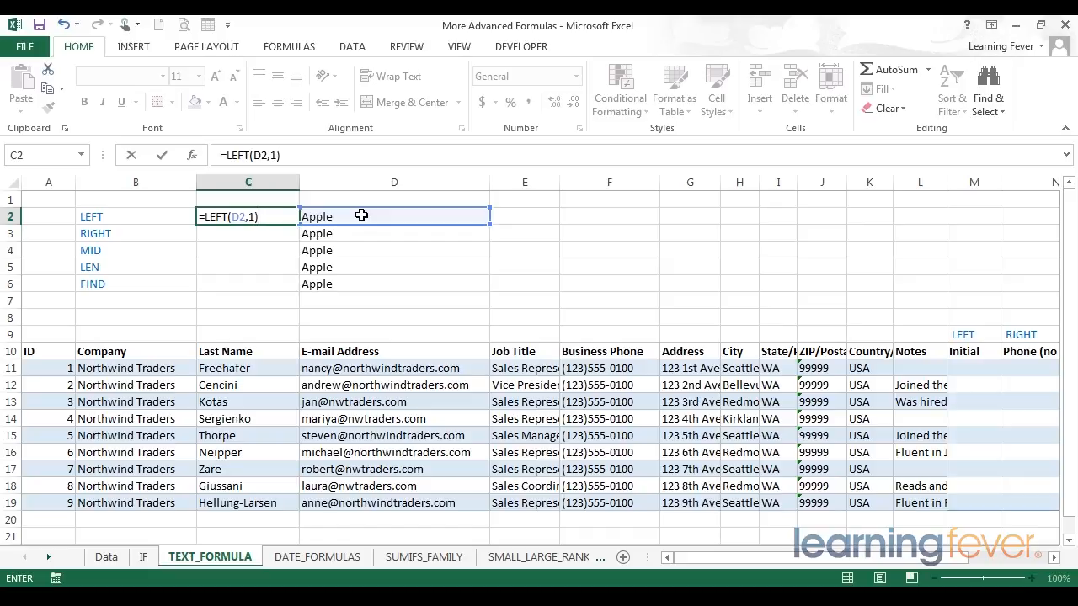
{"action": "key", "text": "Return"}
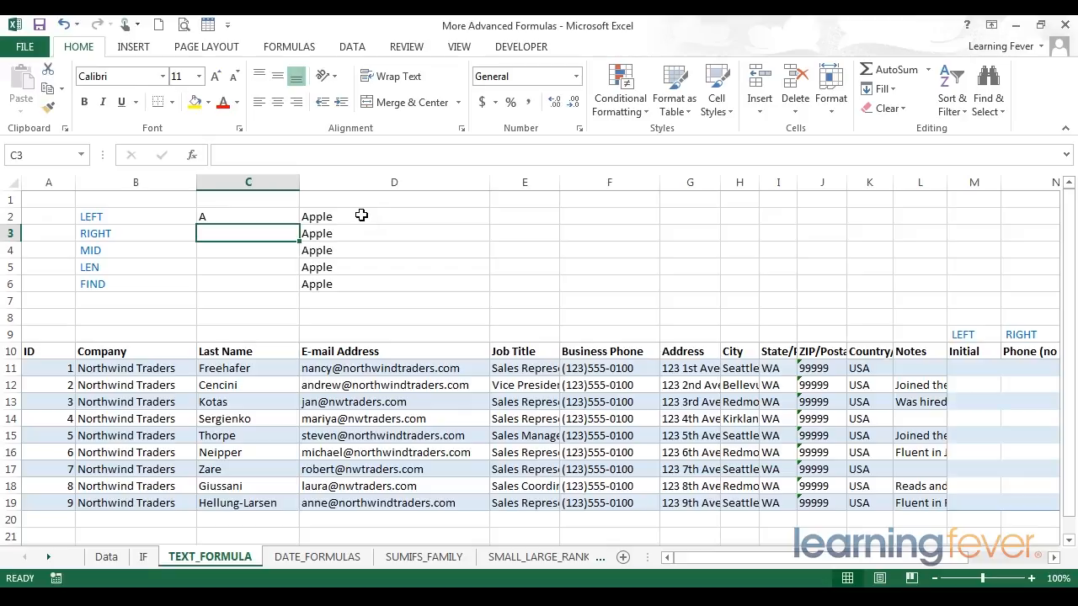
{"action": "key", "text": "Up"}
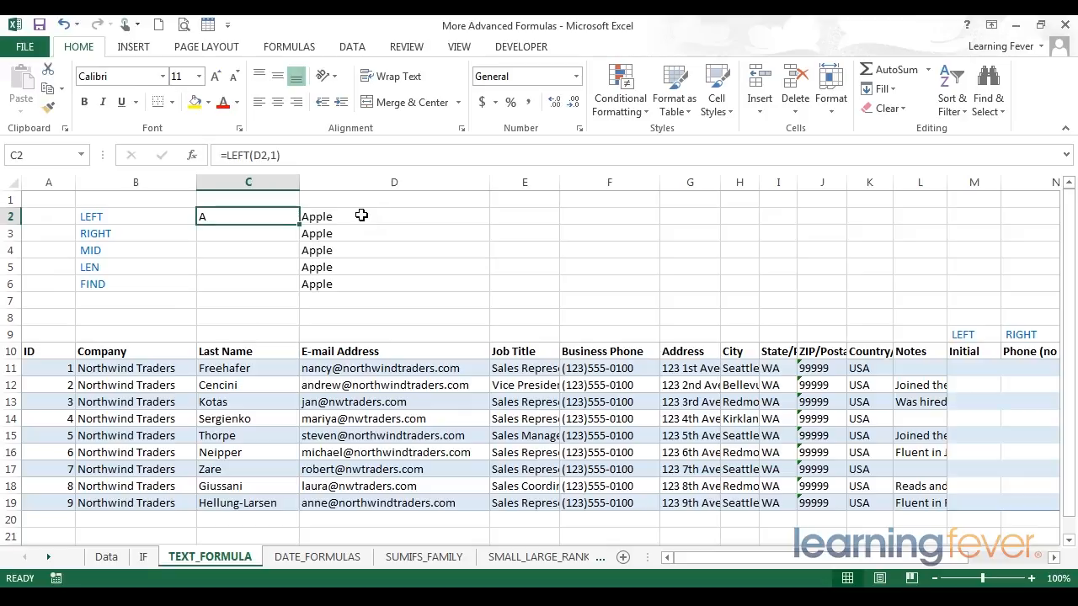
- Enter =RIGHT(D3,3) in cell C3 to extract the last three characters of the word in D3
{"action": "key", "text": "Down"}
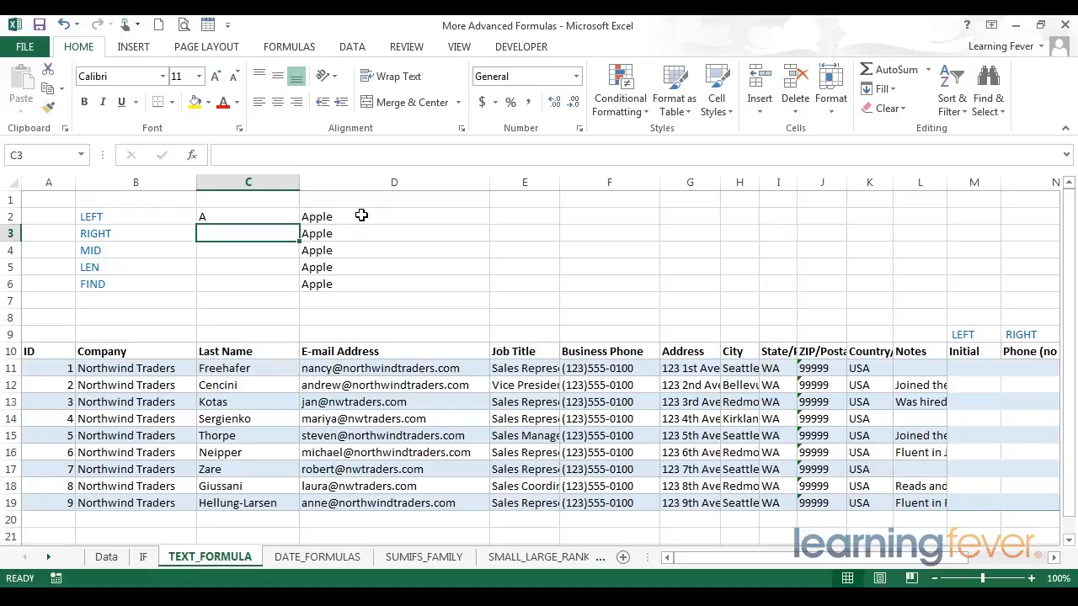
{"action": "type", "text": "="}
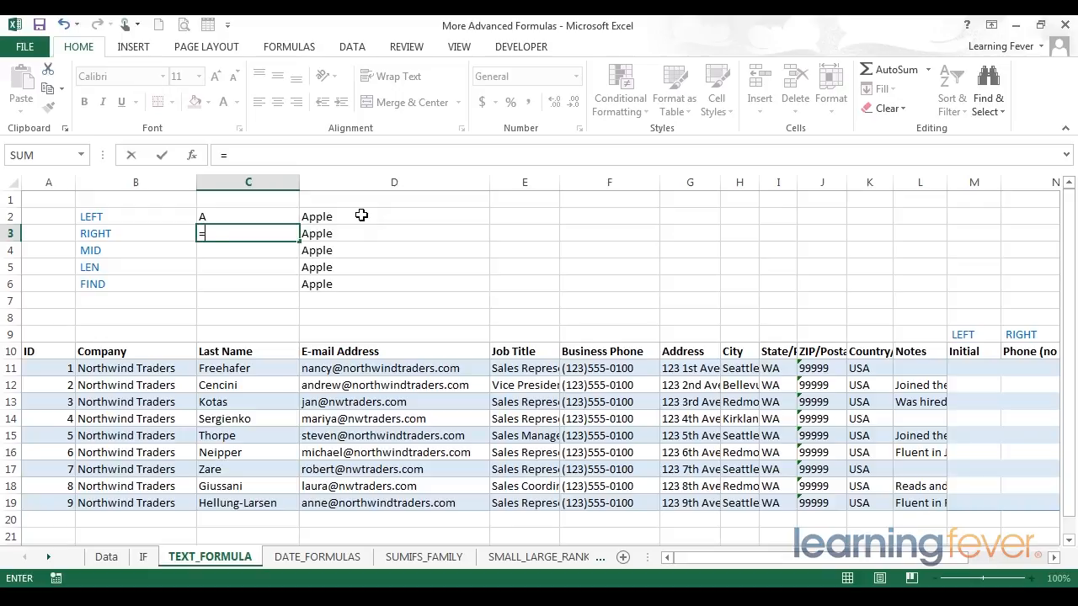
{"action": "type", "text": "RIGH"}
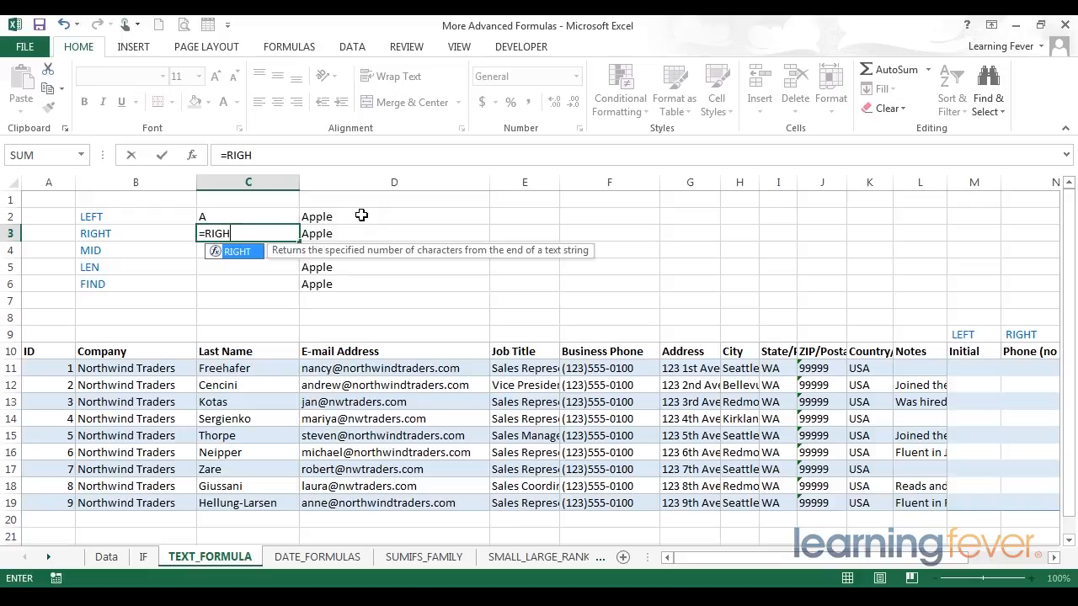
{"action": "type", "text": "T("}
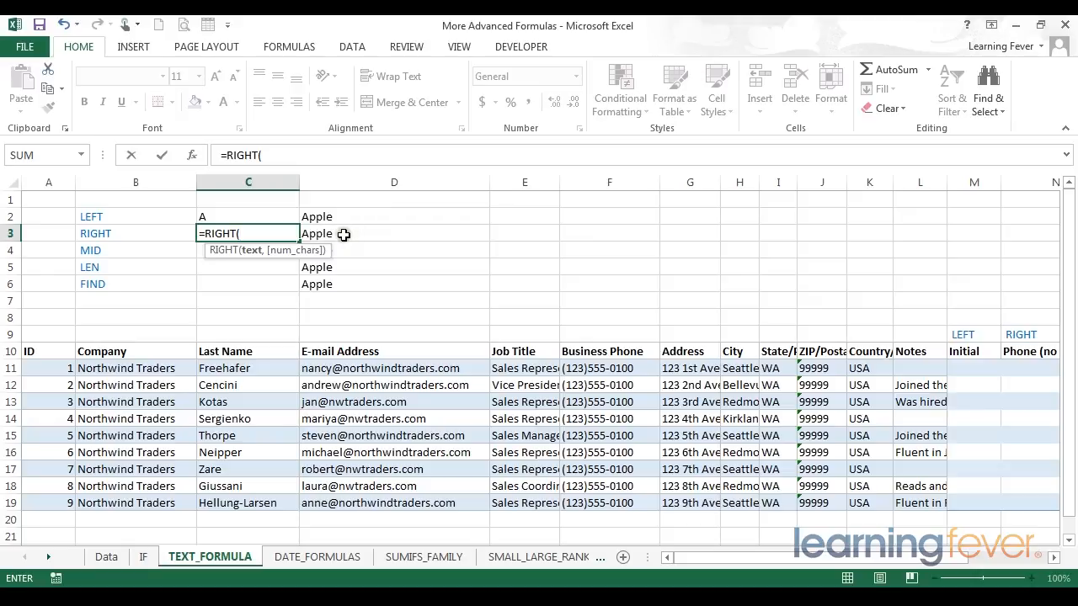
{"action": "left_click", "coordinate": [343, 235]}
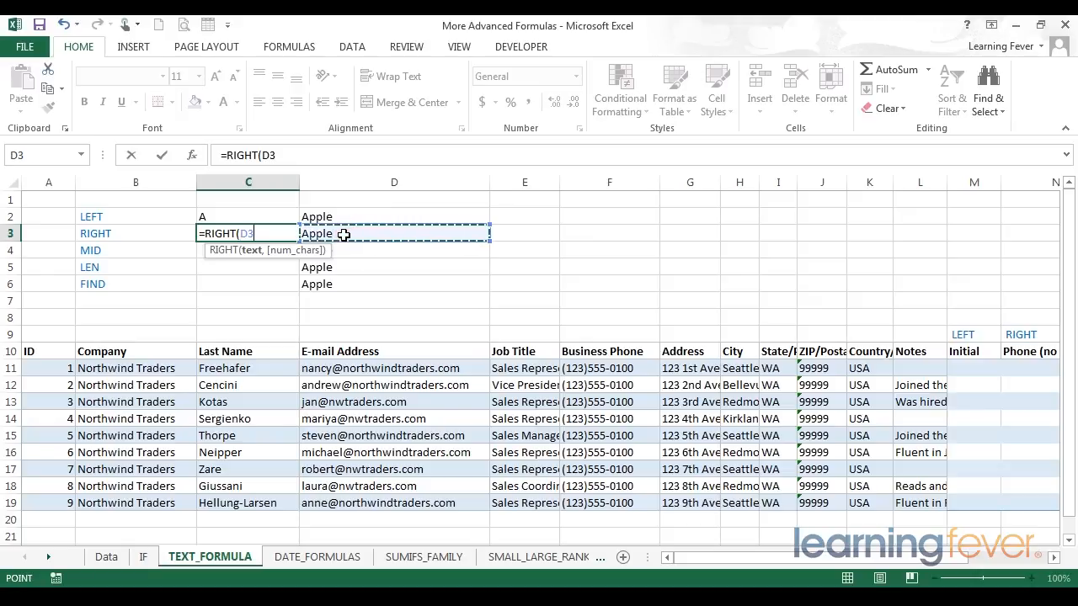
{"action": "type", "text": ","}
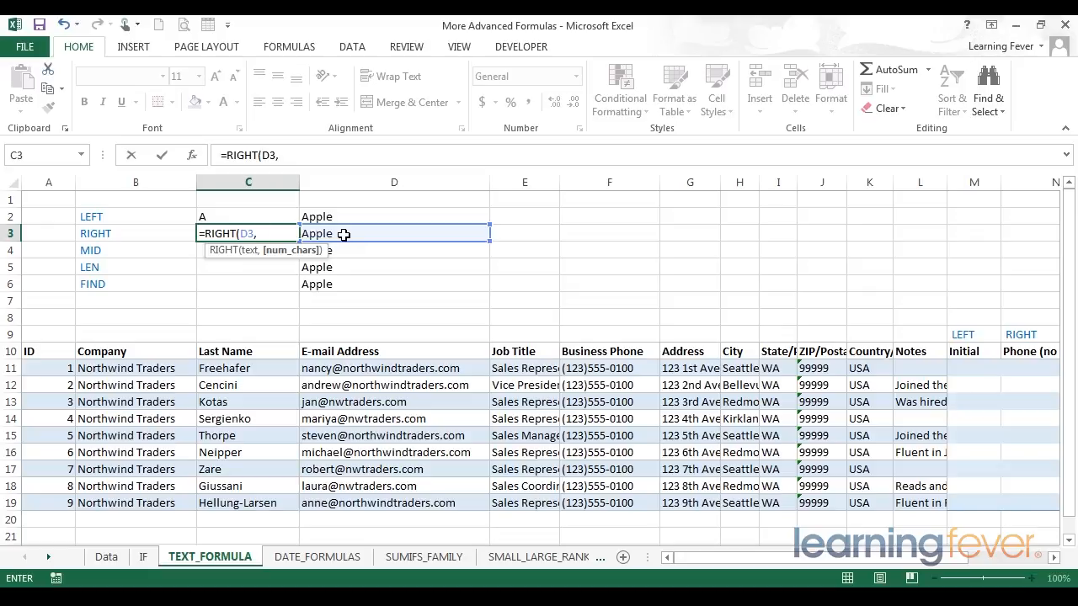
{"action": "type", "text": "3)"}
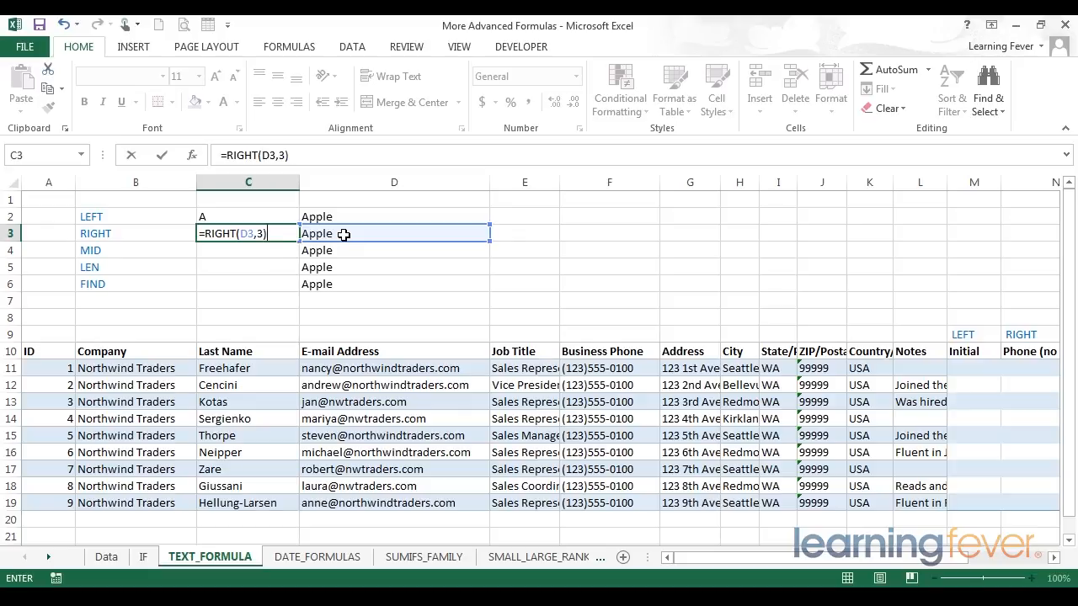
{"action": "key", "text": "Return"}
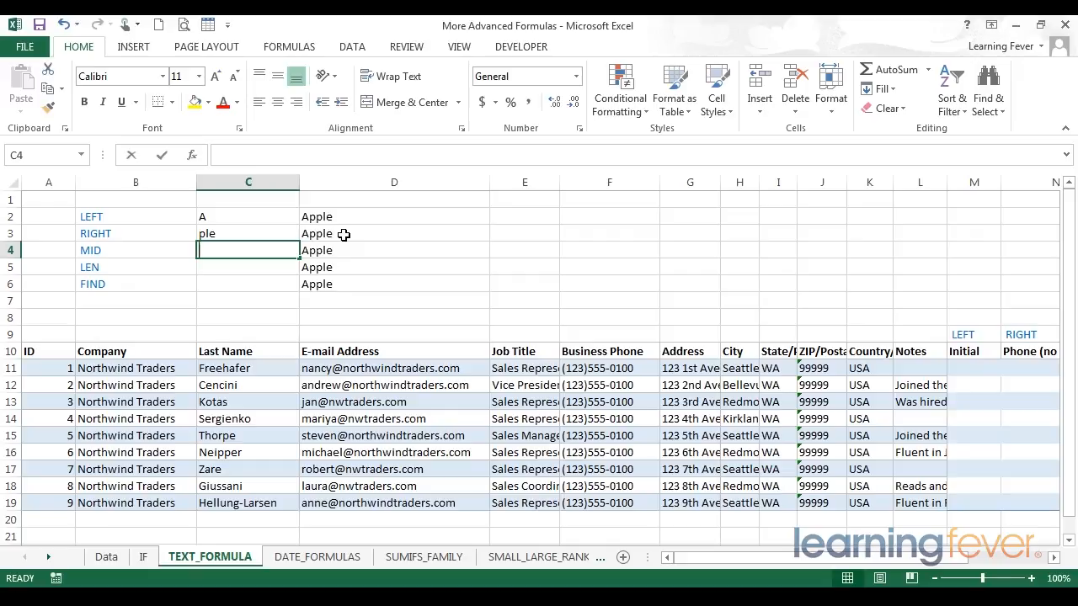
- Enter =MID(D4,3,2) in cell C4 to extract two characters of D4 starting at the third, checking the start_num and num_chars arguments
{"action": "type", "text": "="}
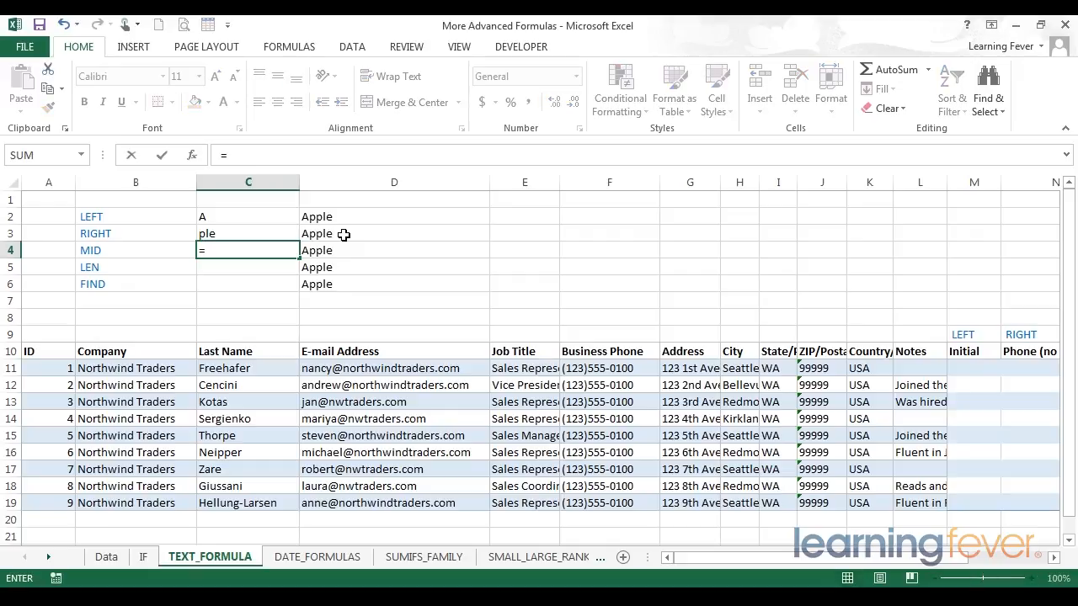
{"action": "type", "text": "MID"}
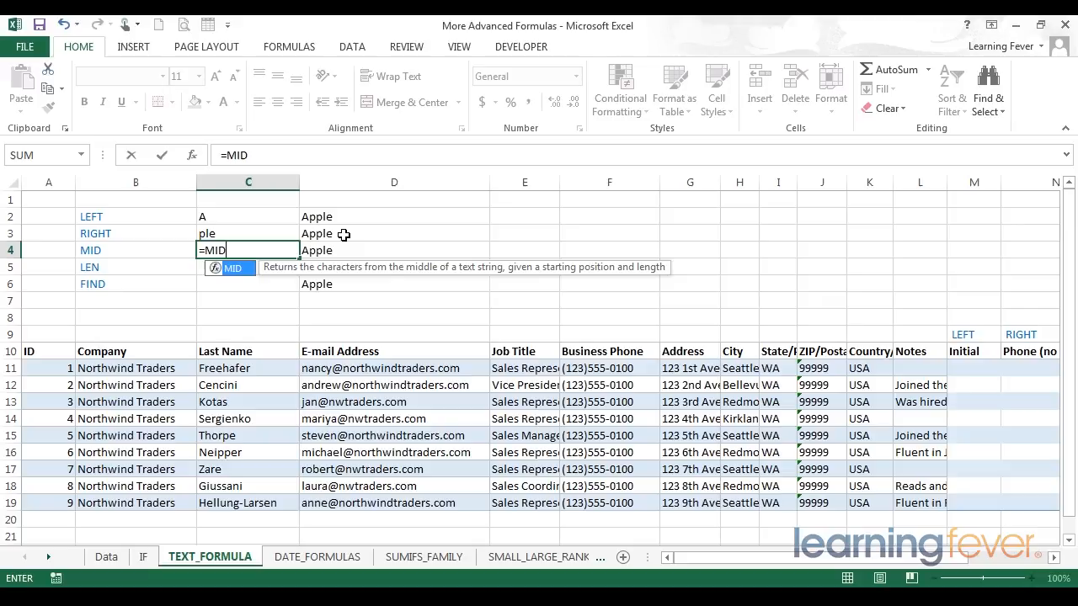
{"action": "type", "text": "("}
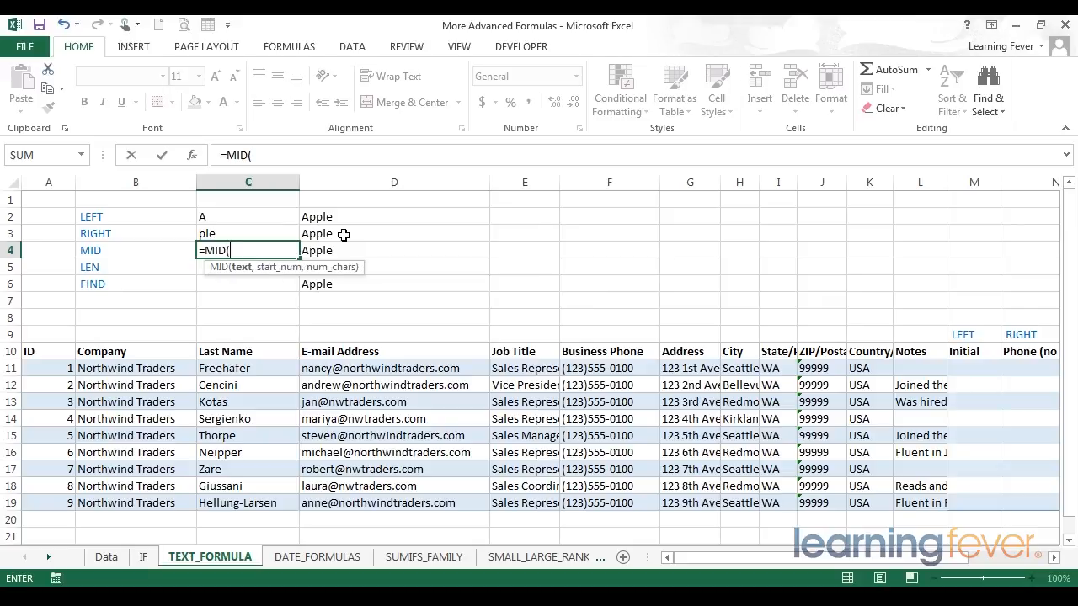
{"action": "left_click", "coordinate": [316, 250]}
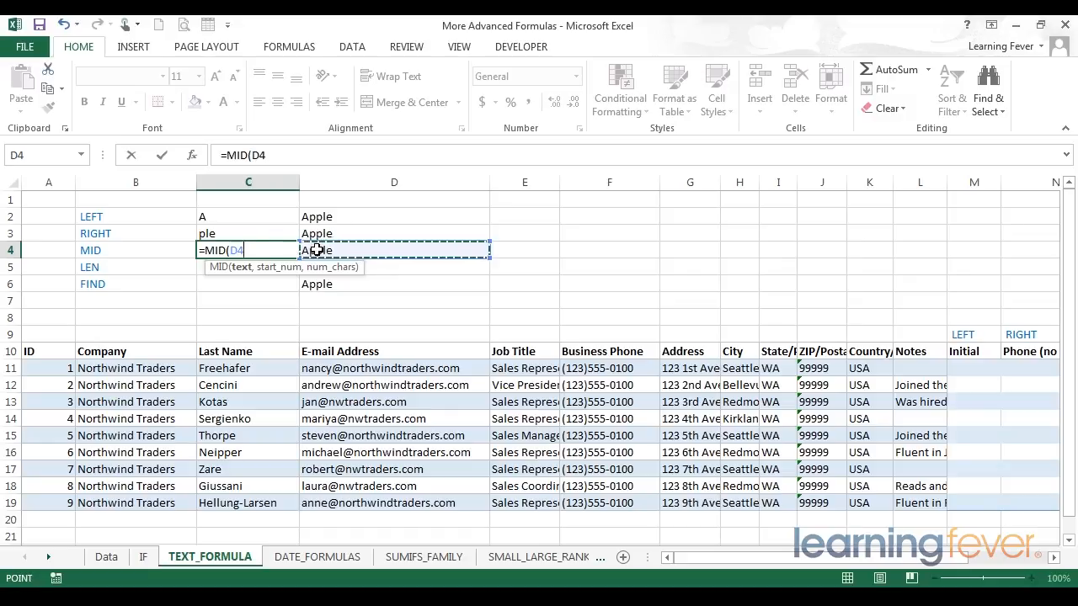
{"action": "type", "text": ","}
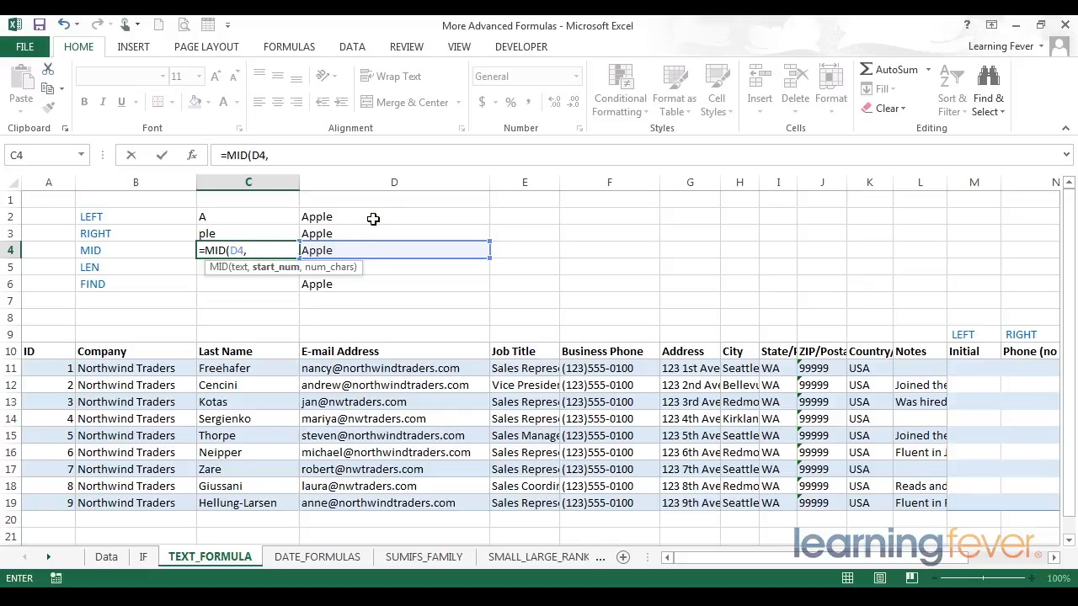
{"action": "type", "text": "3"}
{"action": "type", "text": ","}
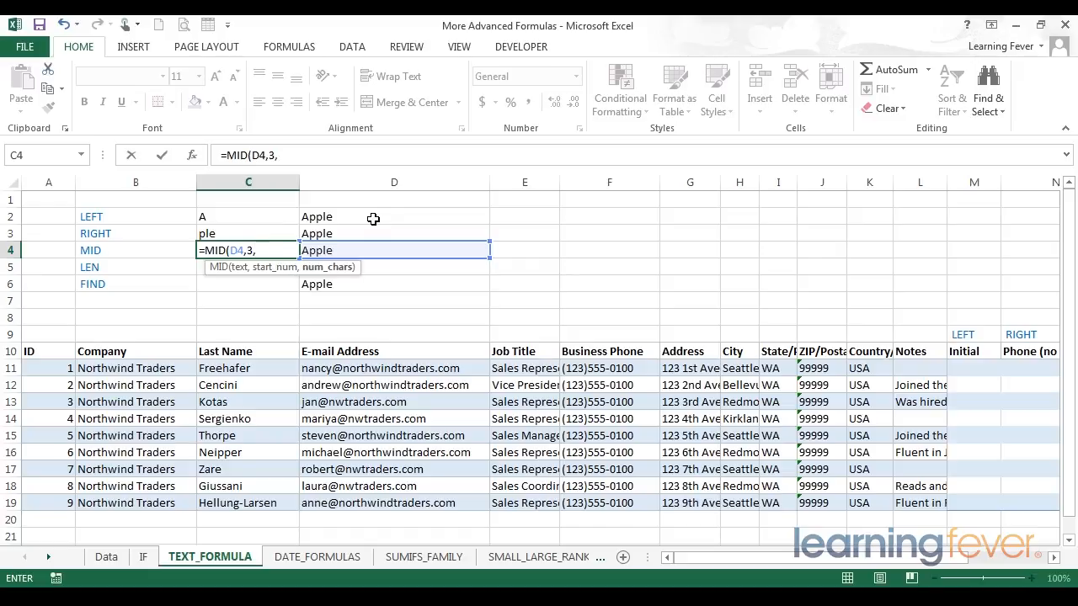
{"action": "type", "text": "2"}
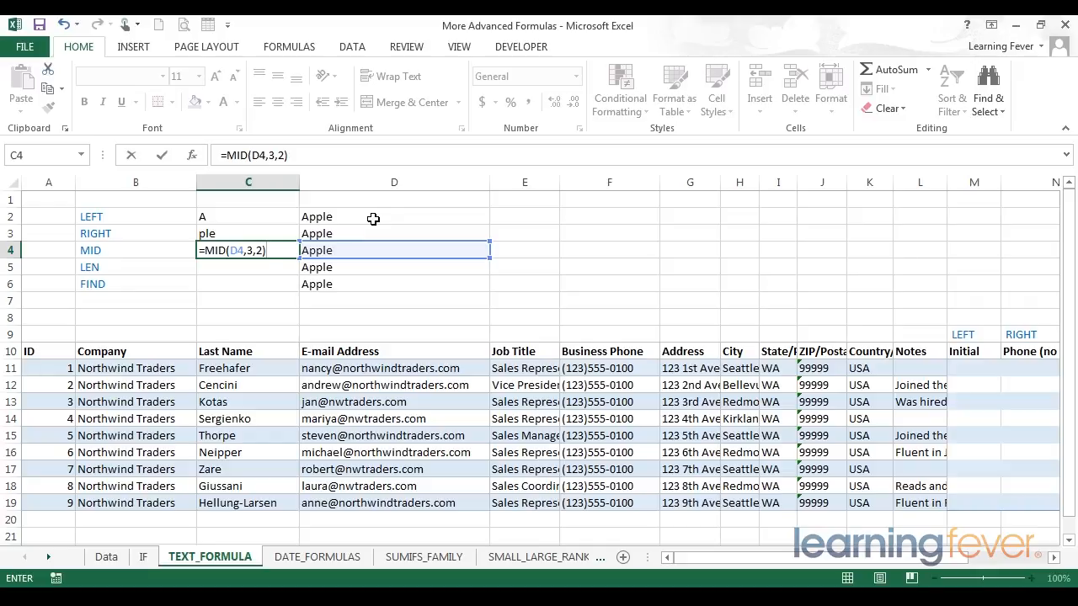
{"action": "left_click", "coordinate": [253, 251]}
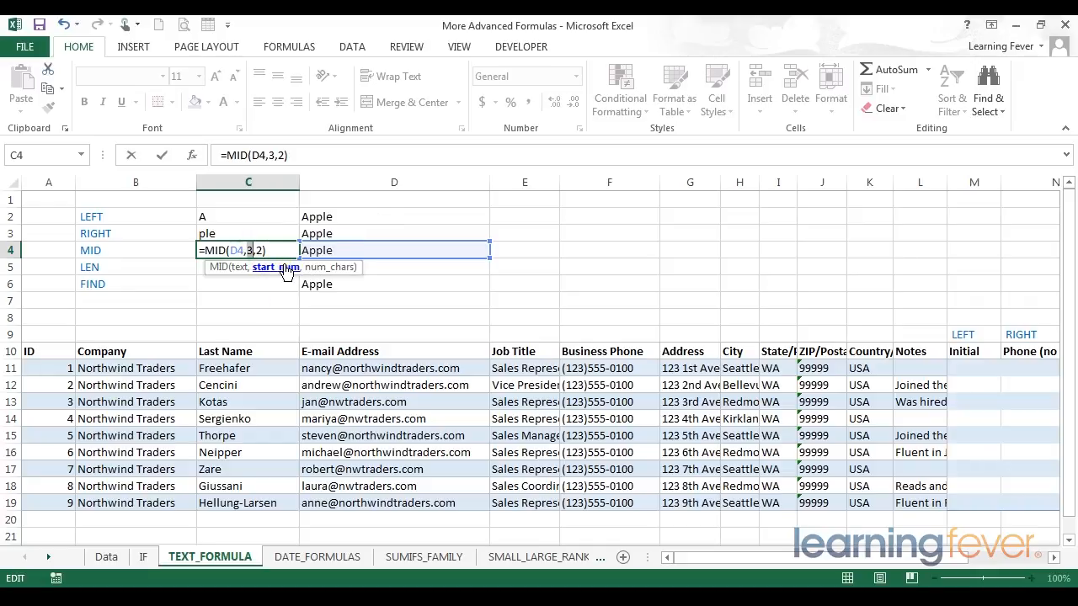
{"action": "left_click", "coordinate": [324, 268]}
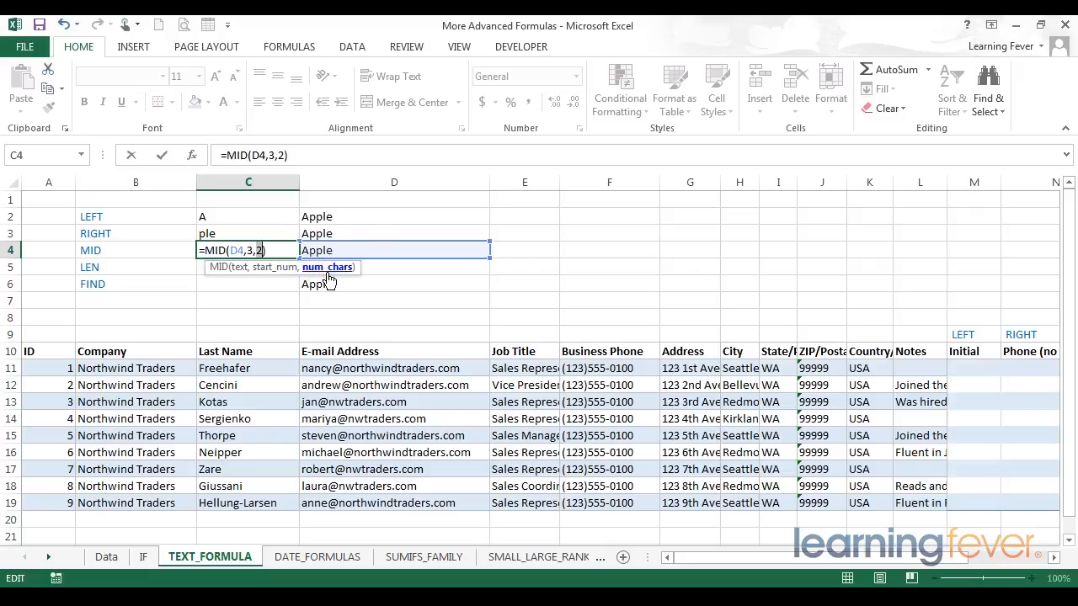
{"action": "key", "text": "Return"}
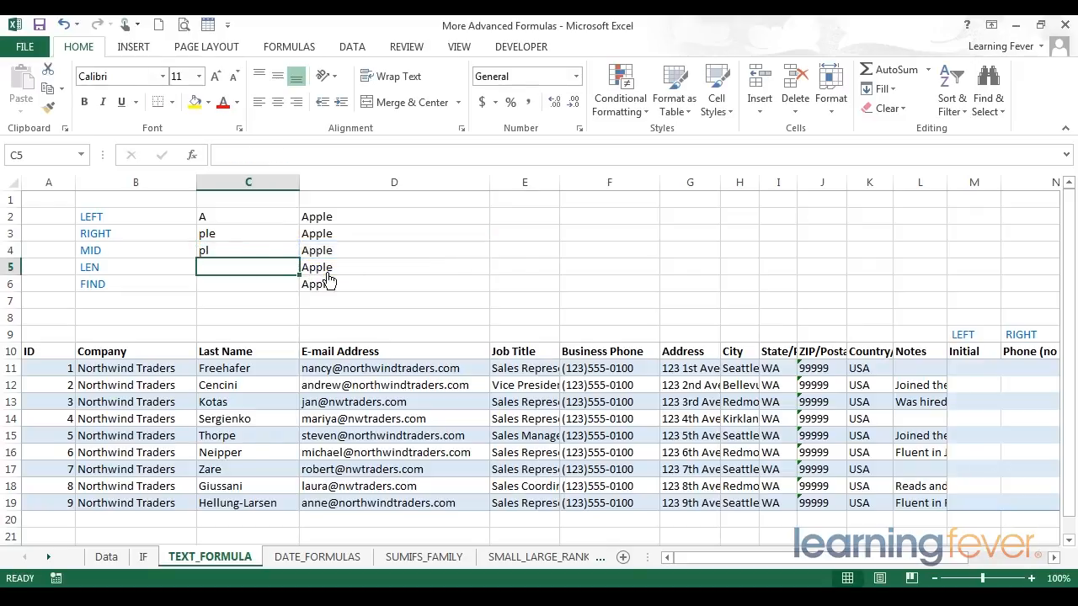
{"action": "left_click", "coordinate": [239, 252]}
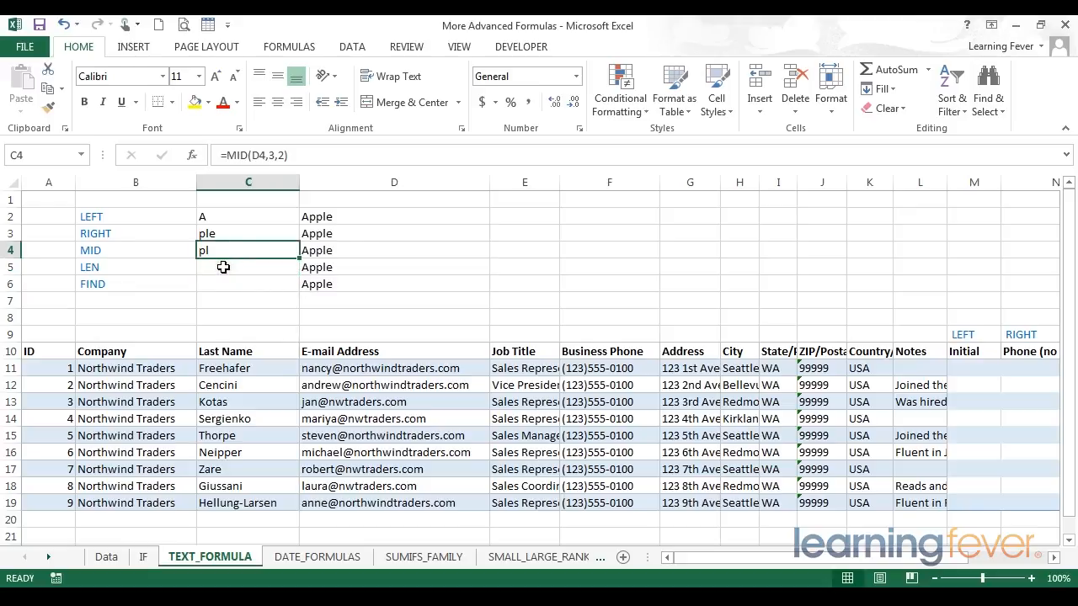
- Enter =LEN(D5) in cell C5 to count the characters of the word in D5
{"action": "left_click", "coordinate": [224, 267]}
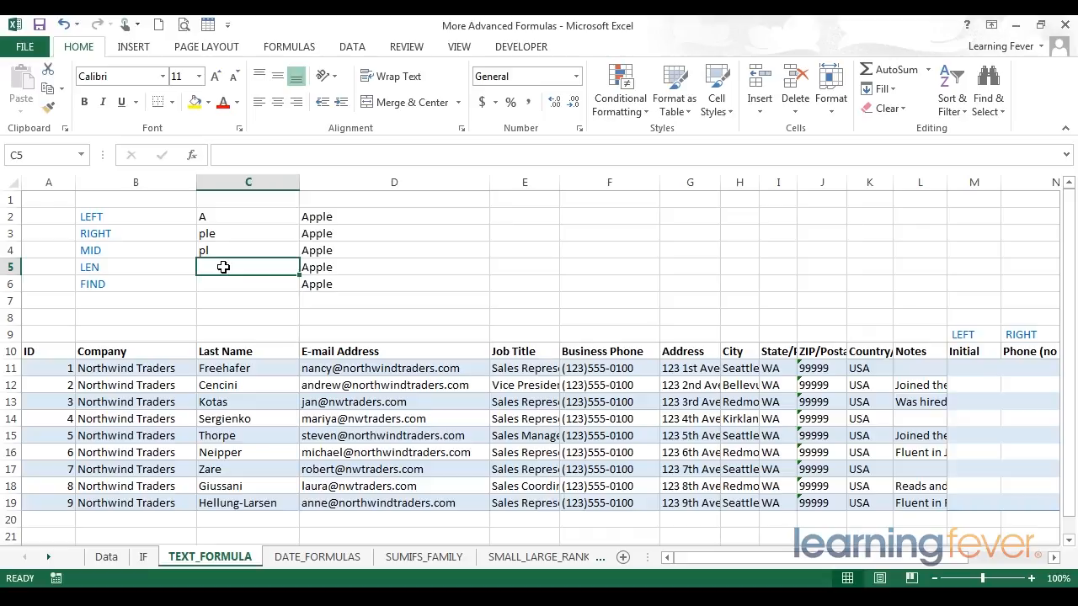
{"action": "type", "text": "="}
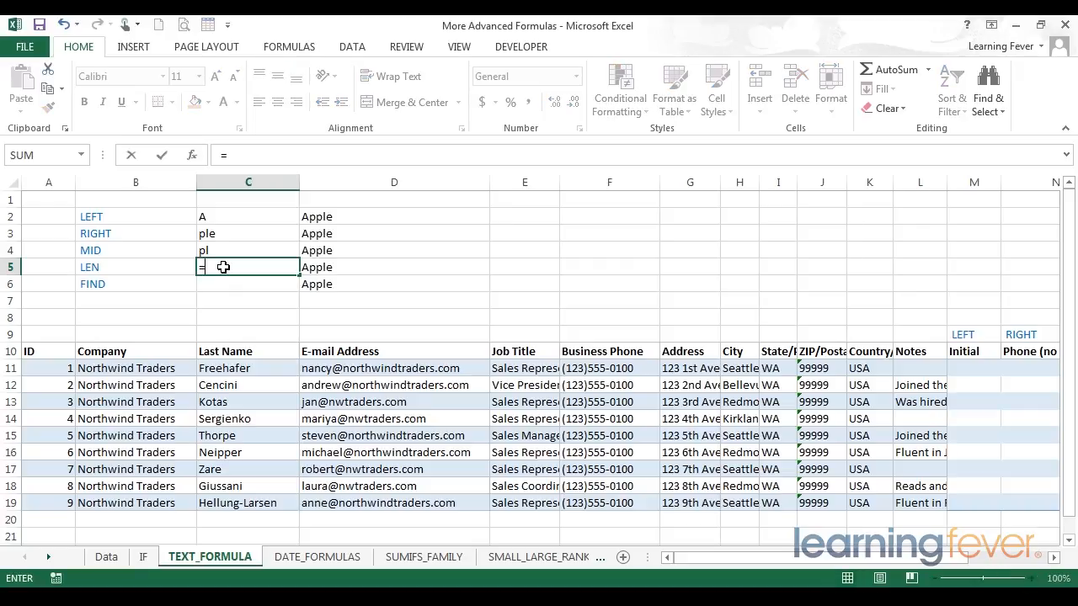
{"action": "type", "text": "LEN("}
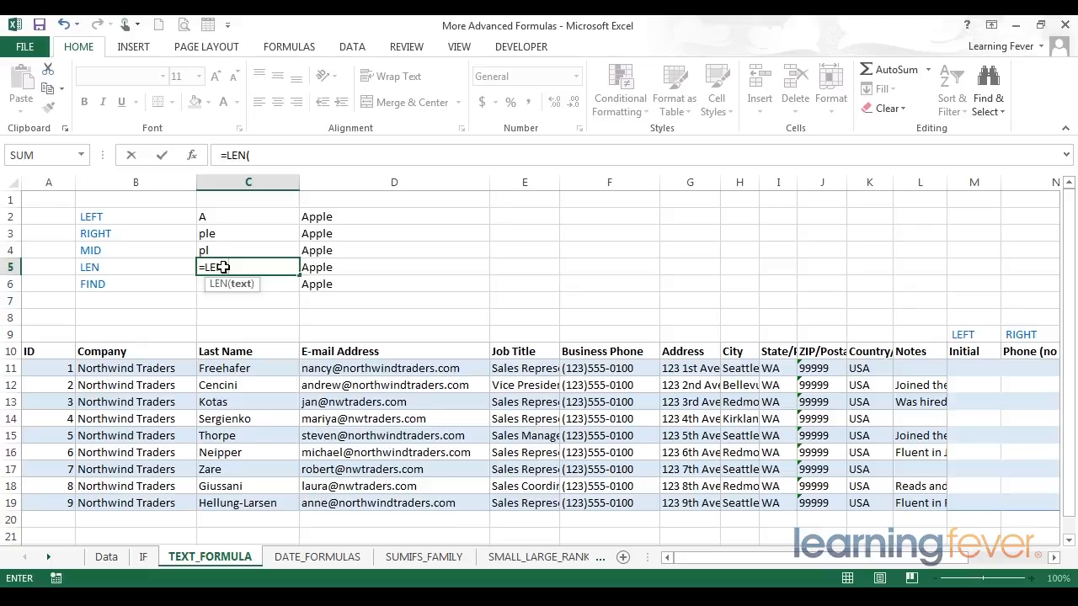
{"action": "left_click", "coordinate": [319, 267]}
{"action": "type", "text": ")"}
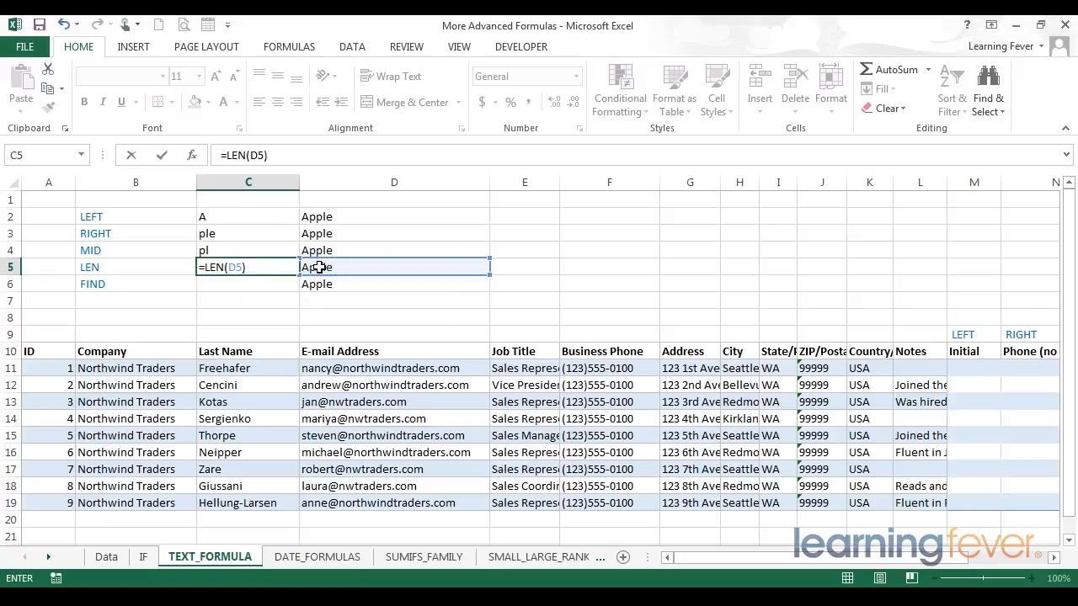
{"action": "key", "text": "Return"}
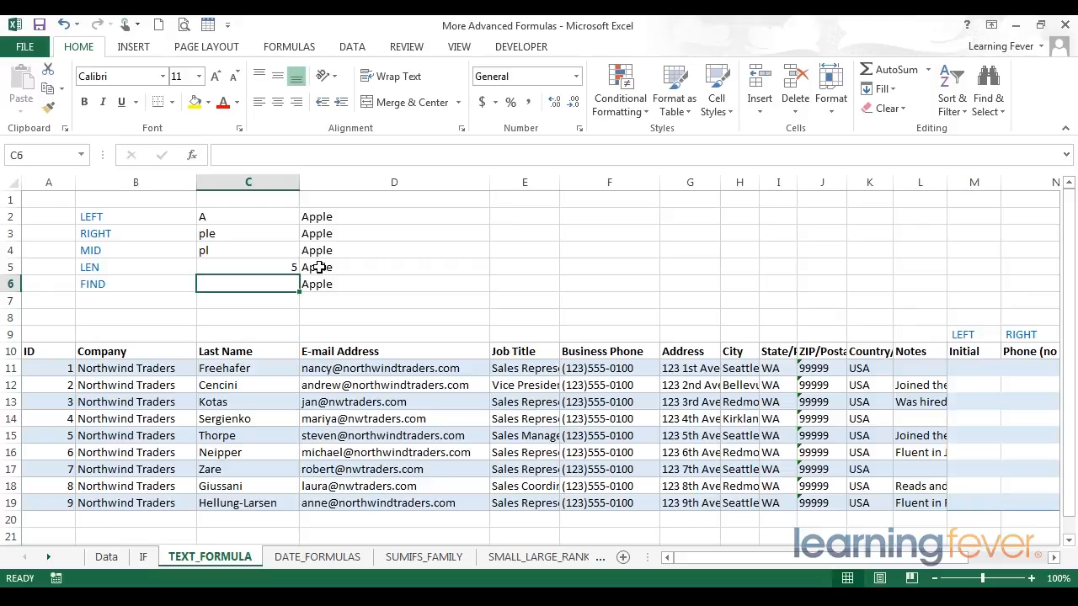
{"action": "key", "text": "Up"}
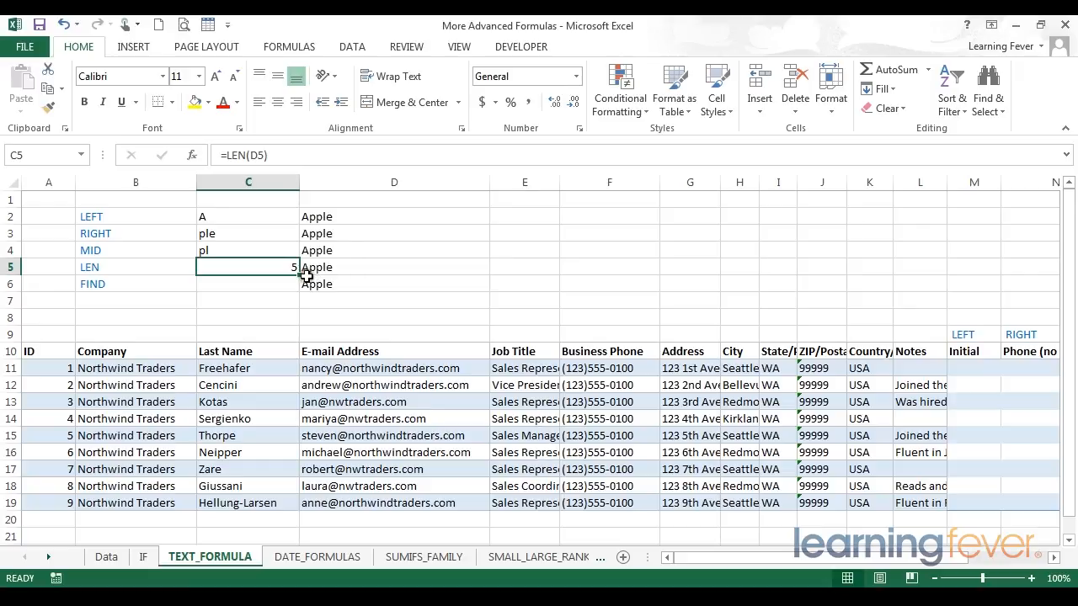
{"action": "key", "text": "Down"}
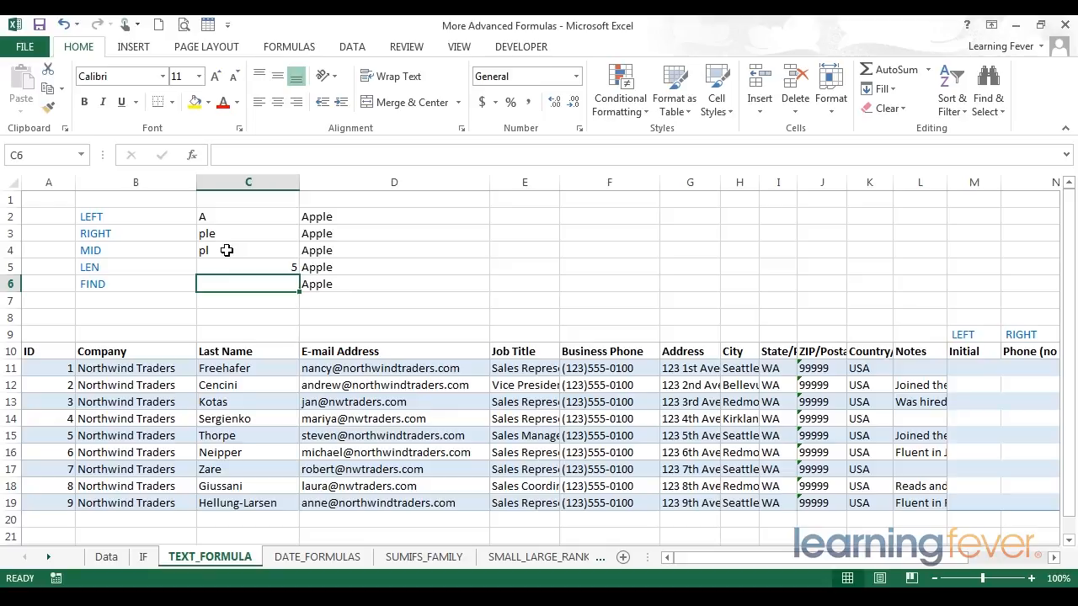
- Enter =FIND("e",D6) in cell C6 to locate the letter e within the word in D6, leaving out the optional start_num argument
{"action": "type", "text": "="}
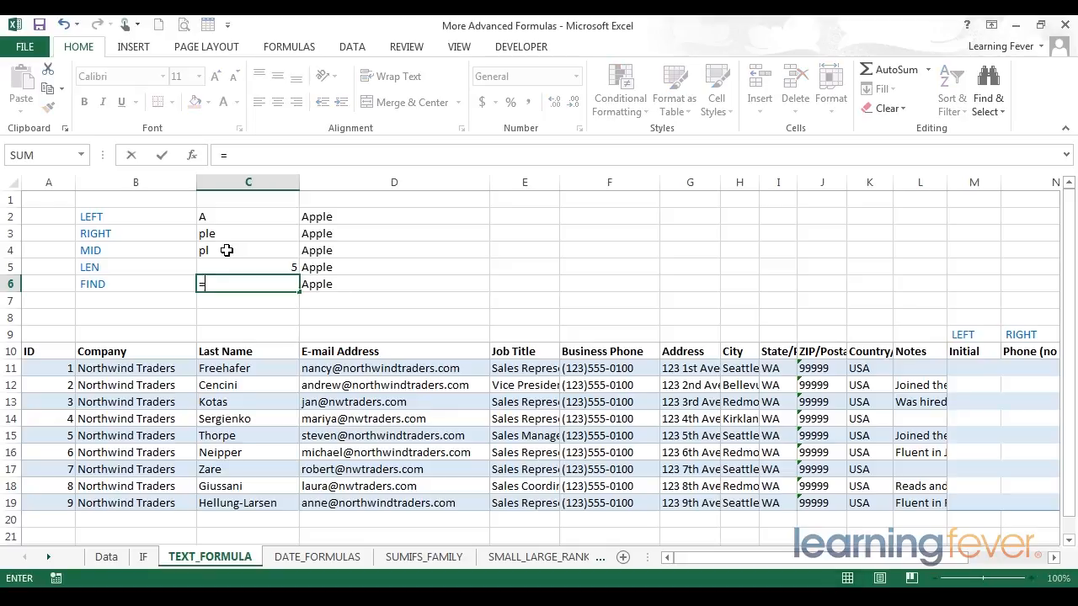
{"action": "type", "text": "FIND("}
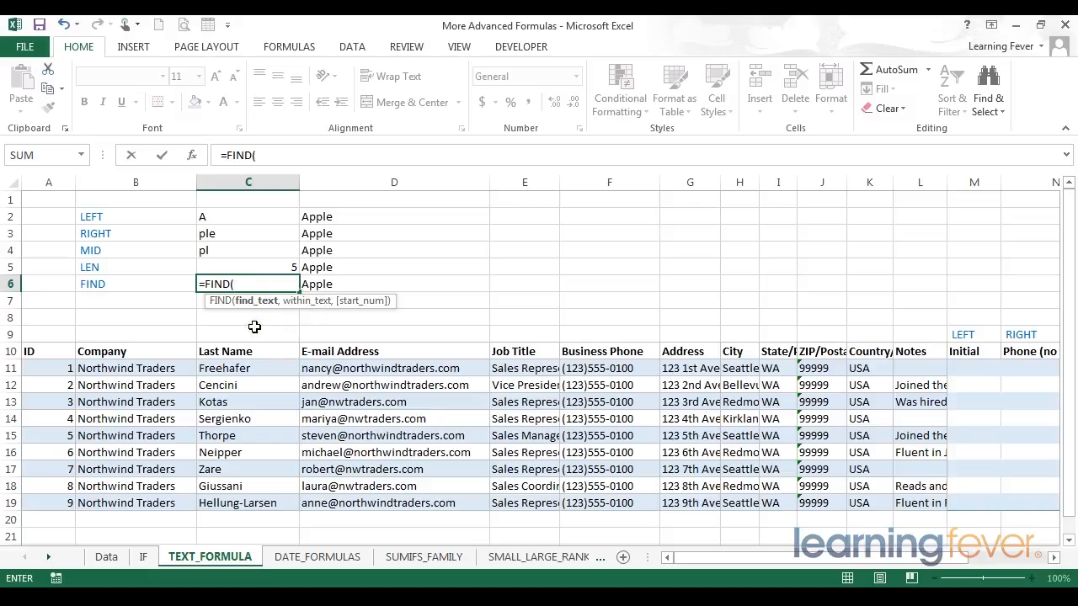
{"action": "type", "text": "e"}
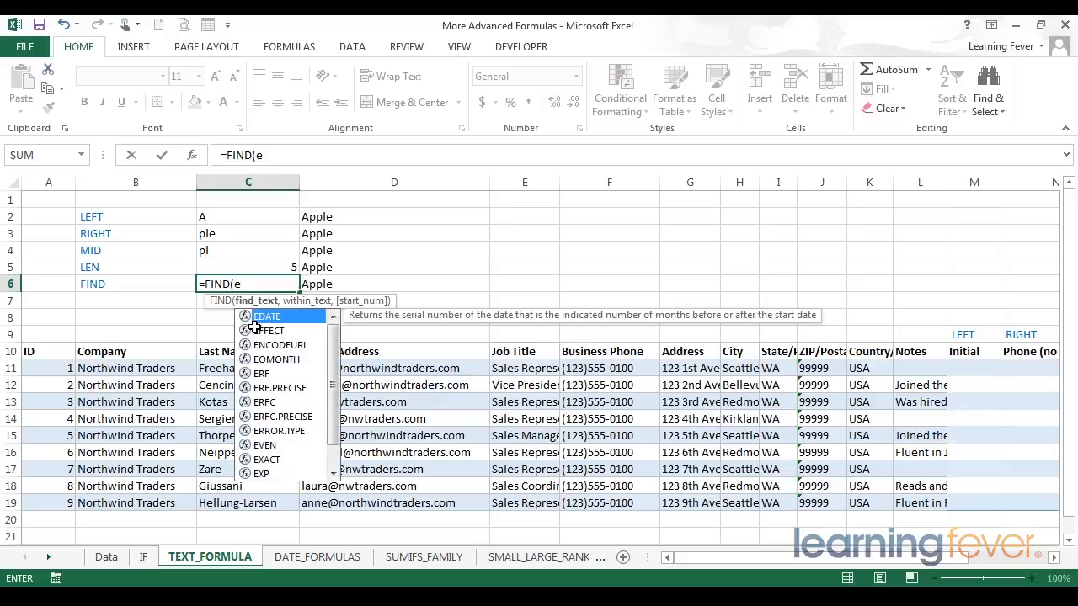
{"action": "key", "text": "BackSpace"}
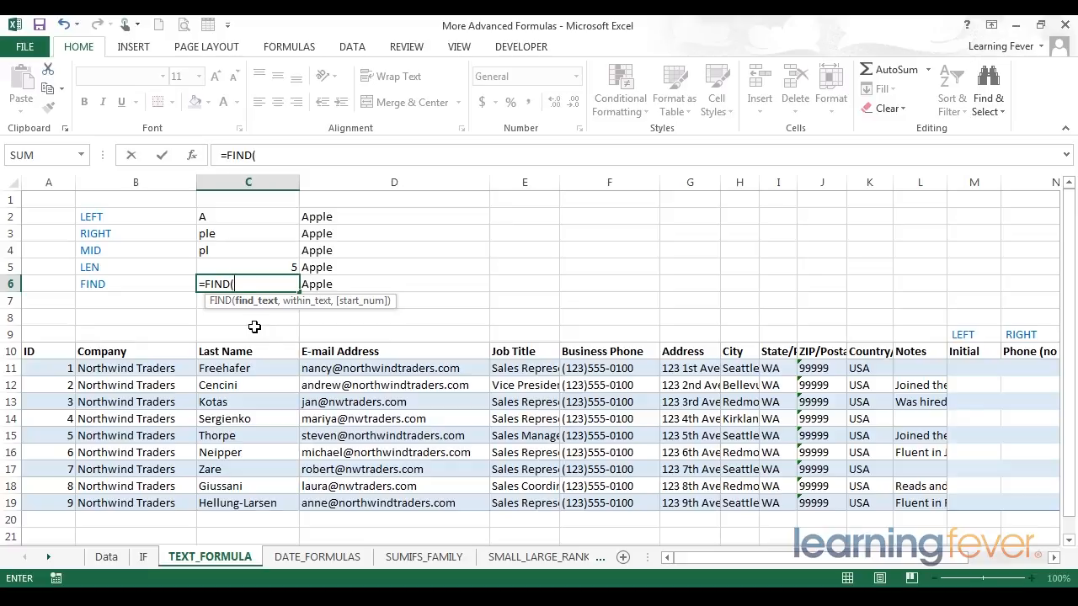
{"action": "type", "text": "\"e\","}
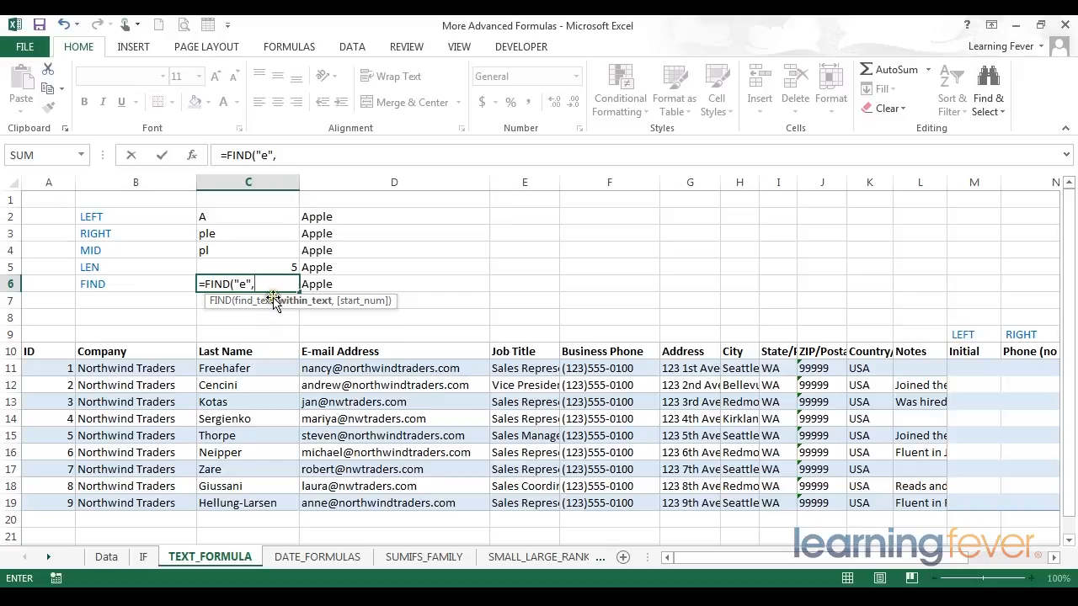
{"action": "left_click", "coordinate": [334, 287]}
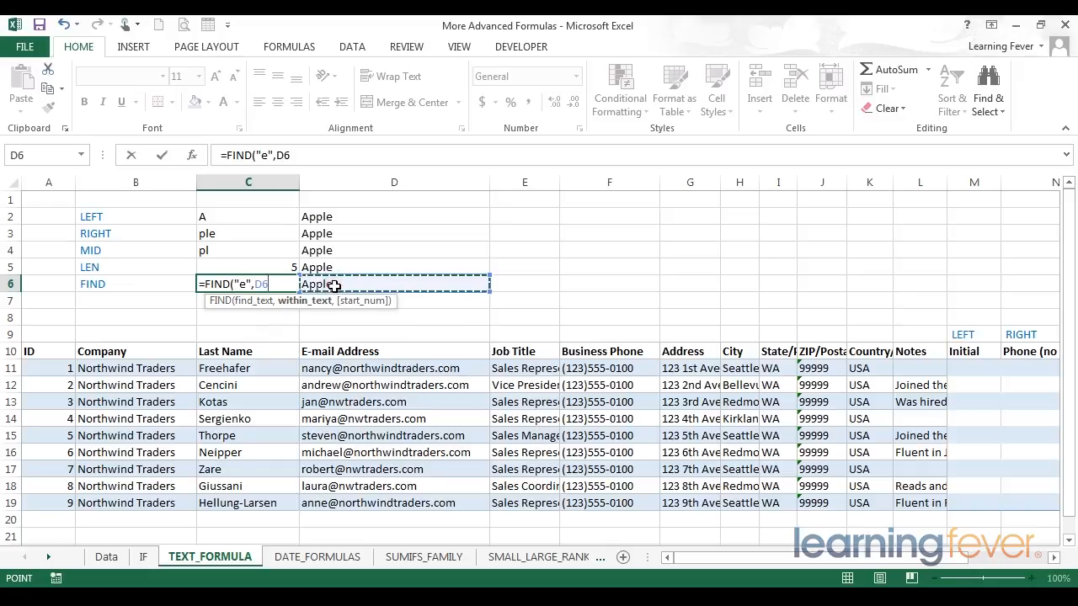
{"action": "type", "text": ","}
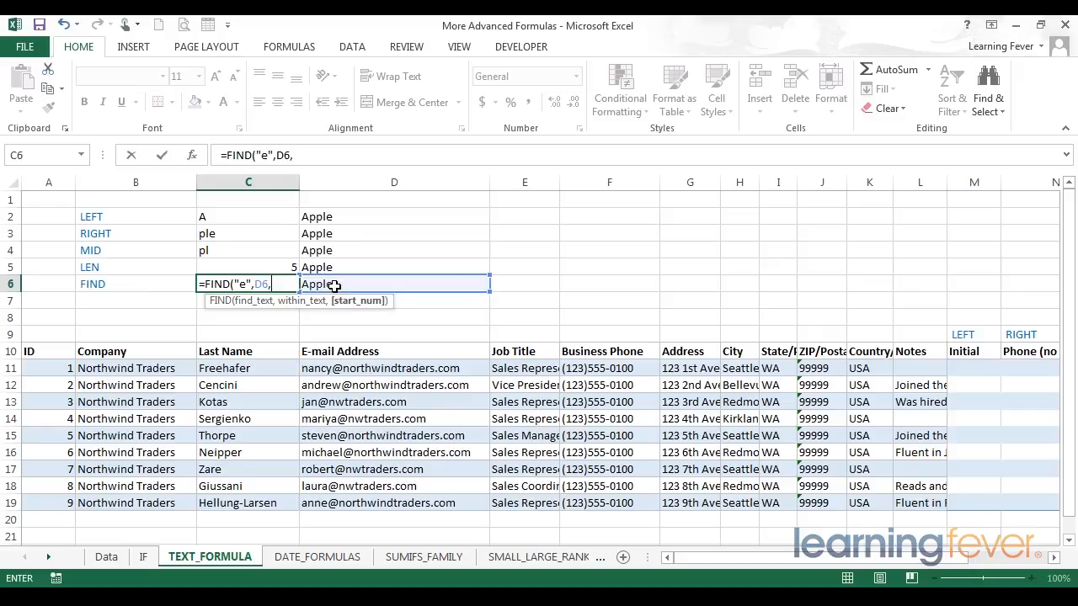
{"action": "key", "text": "BackSpace"}
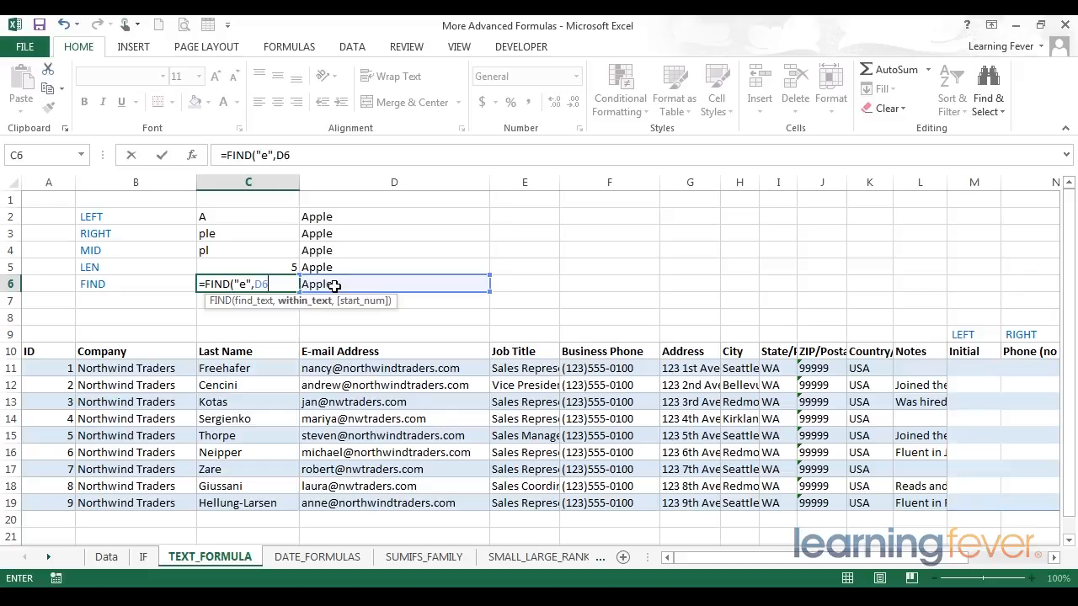
{"action": "type", "text": ")"}
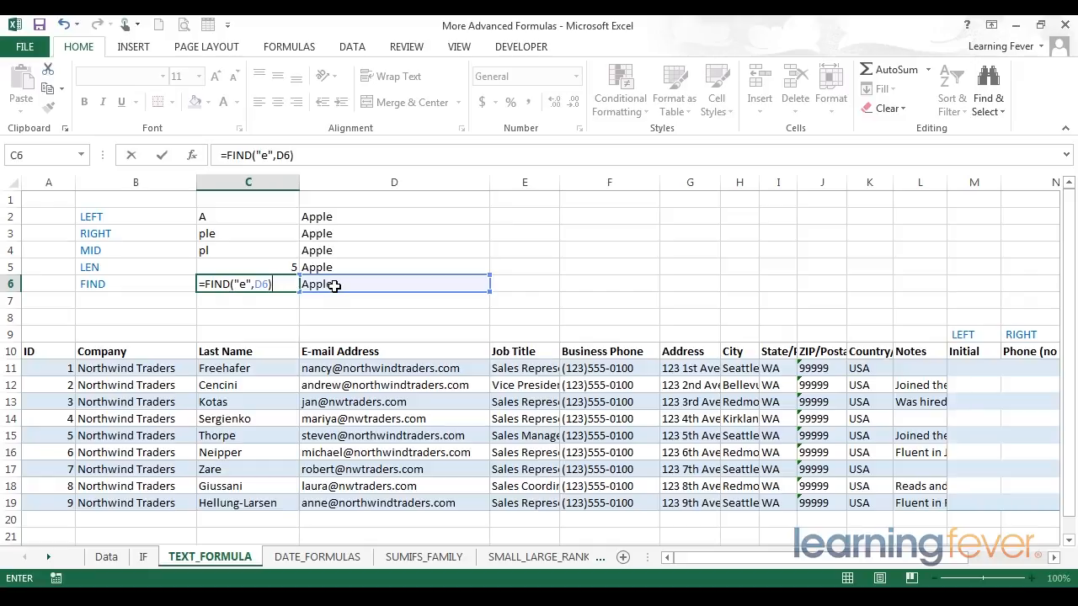
{"action": "key", "text": "Return"}
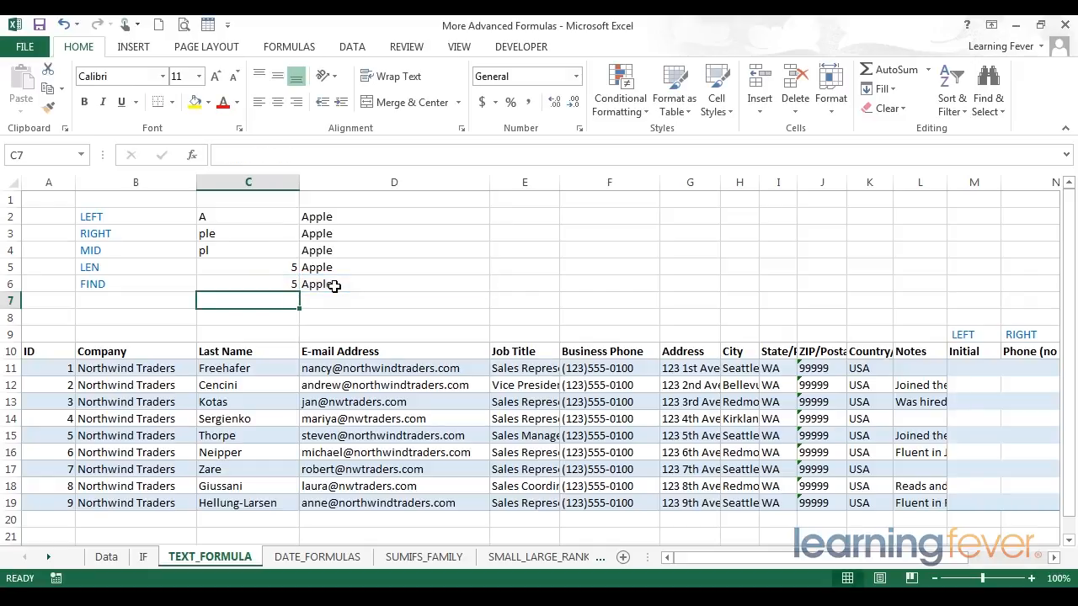
{"action": "key", "text": "Up"}
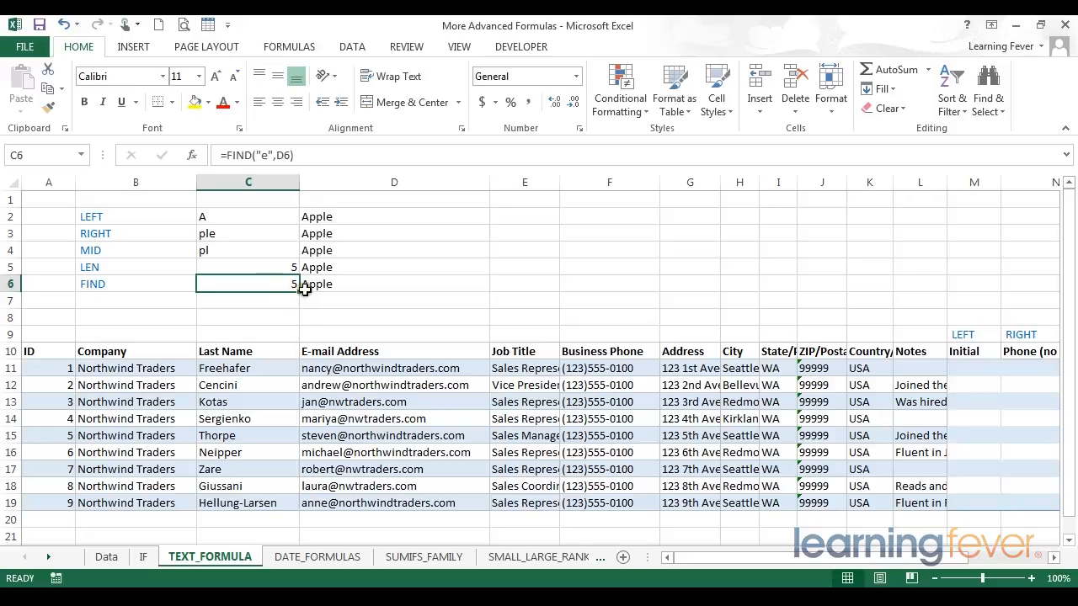
{"action": "left_click", "coordinate": [246, 303]}
{"action": "left_click_drag", "start_coordinate": [91, 222], "coordinate": [348, 289]}
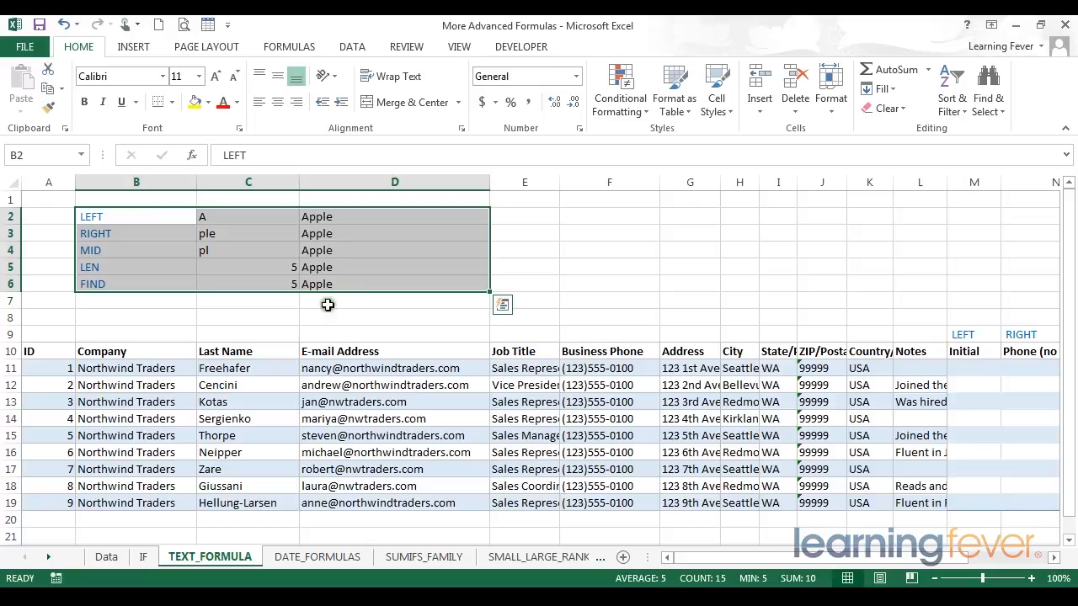
{"action": "left_click", "coordinate": [244, 318]}
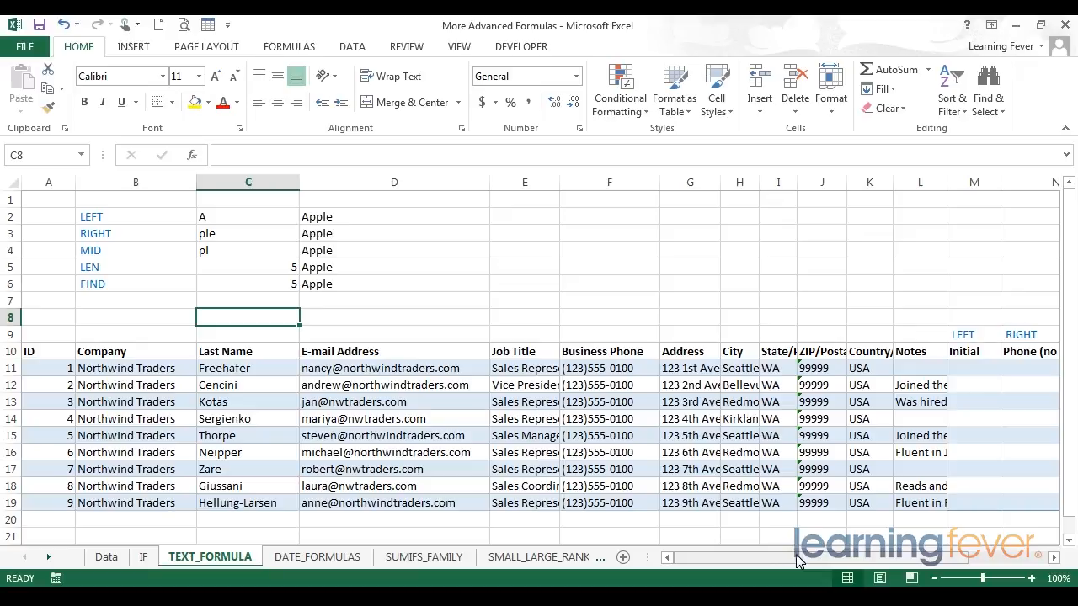
- Enter =LEFT([@[E-mail Address]],1) in cell M11 of the Initial column and fill the formula down to M19
{"action": "left_click_drag", "start_coordinate": [798, 562], "coordinate": [708, 569]}
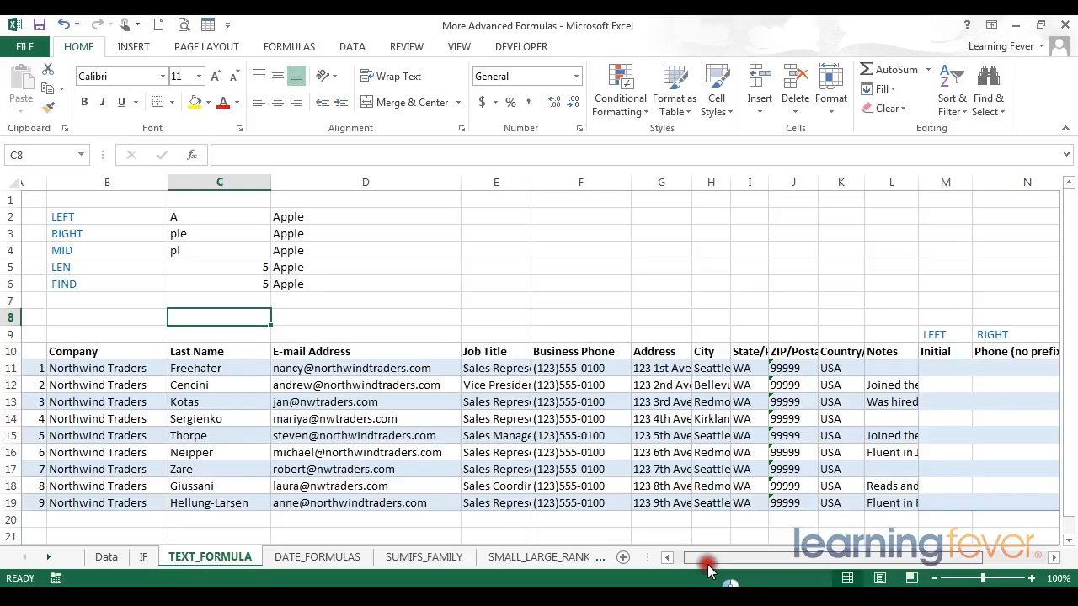
{"action": "left_click_drag", "start_coordinate": [707, 569], "coordinate": [687, 556]}
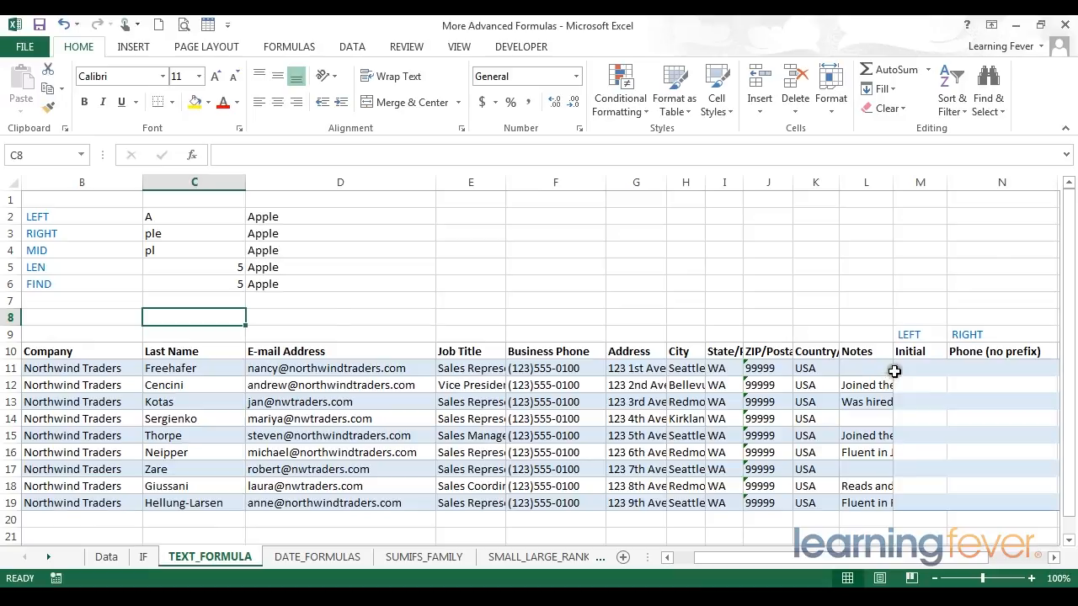
{"action": "left_click", "coordinate": [901, 368]}
{"action": "type", "text": "="}
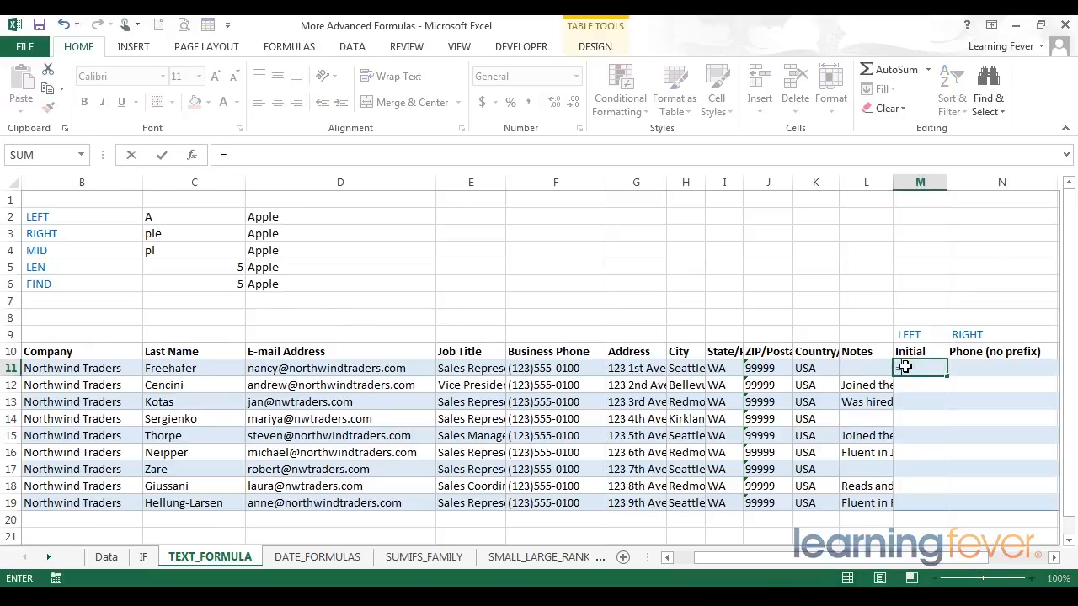
{"action": "type", "text": "LEF"}
{"action": "key", "text": "BackSpace"}
{"action": "type", "text": "LEFT("}
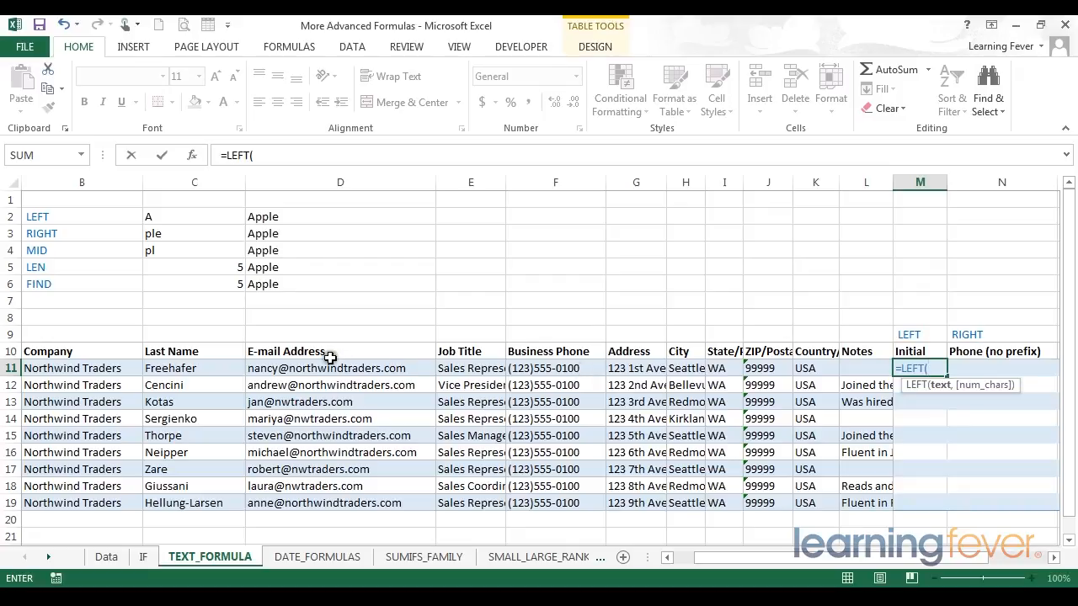
{"action": "left_click", "coordinate": [310, 371]}
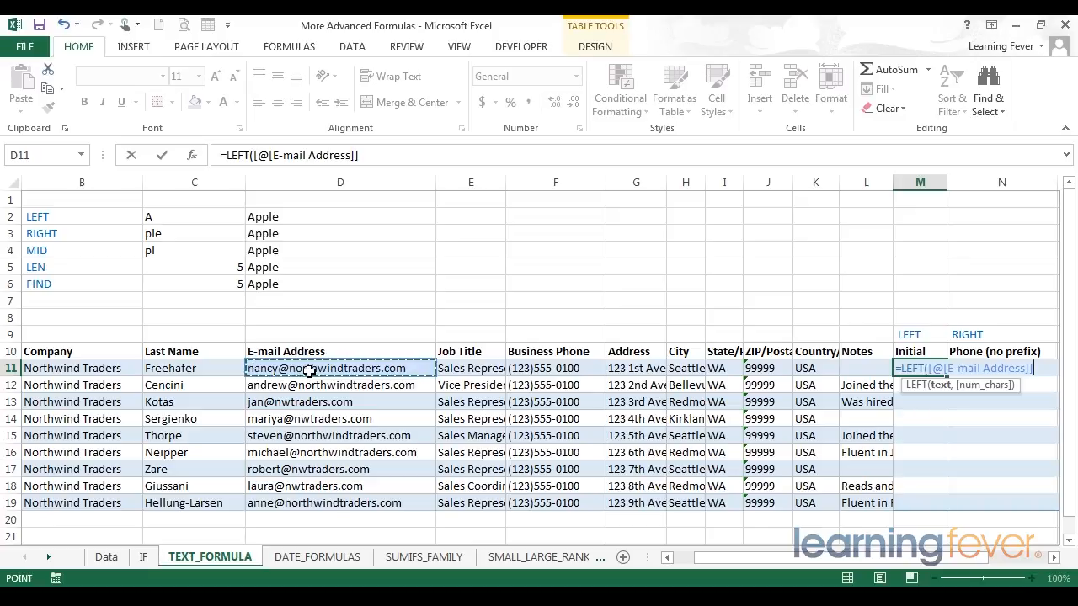
{"action": "type", "text": ","}
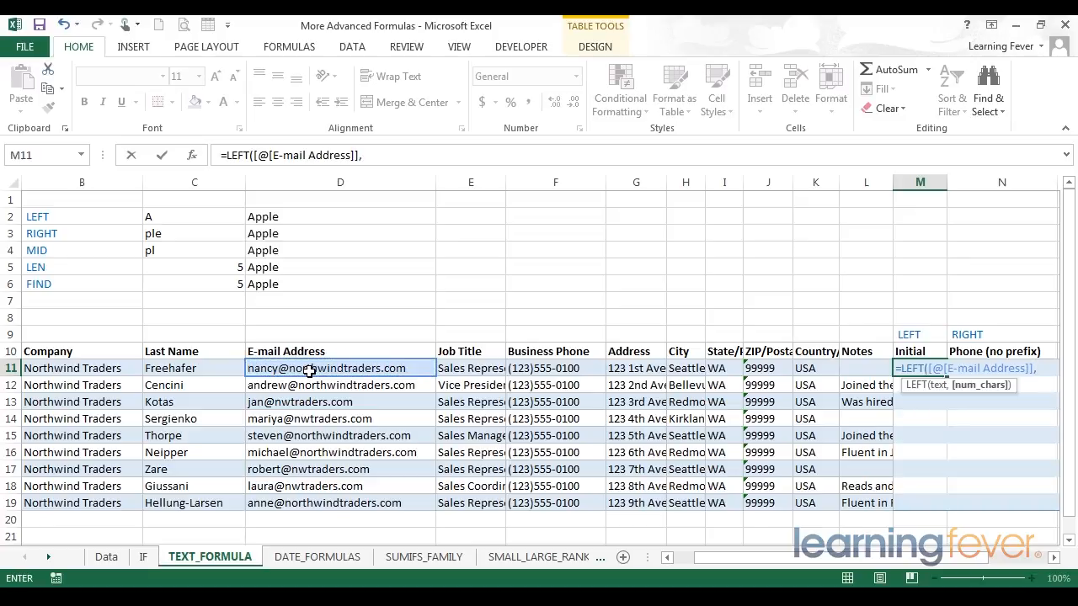
{"action": "type", "text": "1)"}
{"action": "key", "text": "Return"}
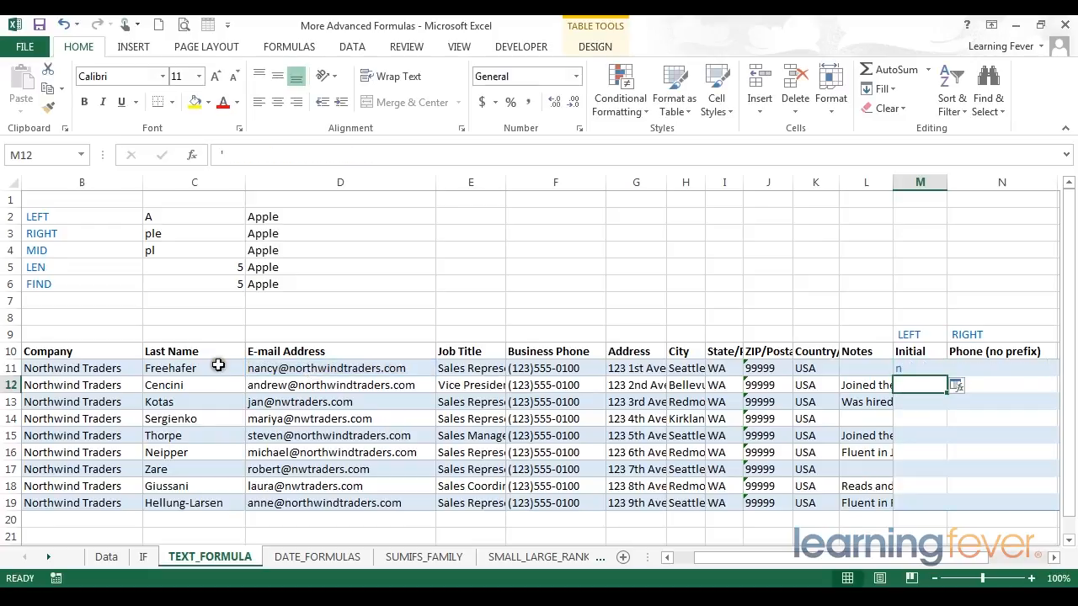
{"action": "left_click", "coordinate": [929, 367]}
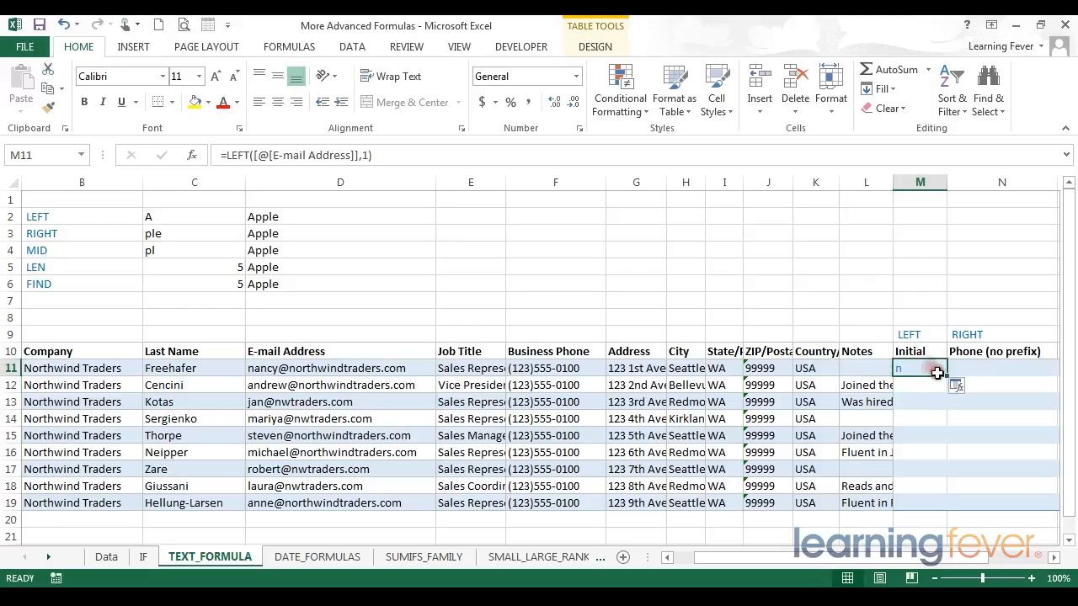
{"action": "left_click_drag", "start_coordinate": [947, 376], "coordinate": [953, 507]}
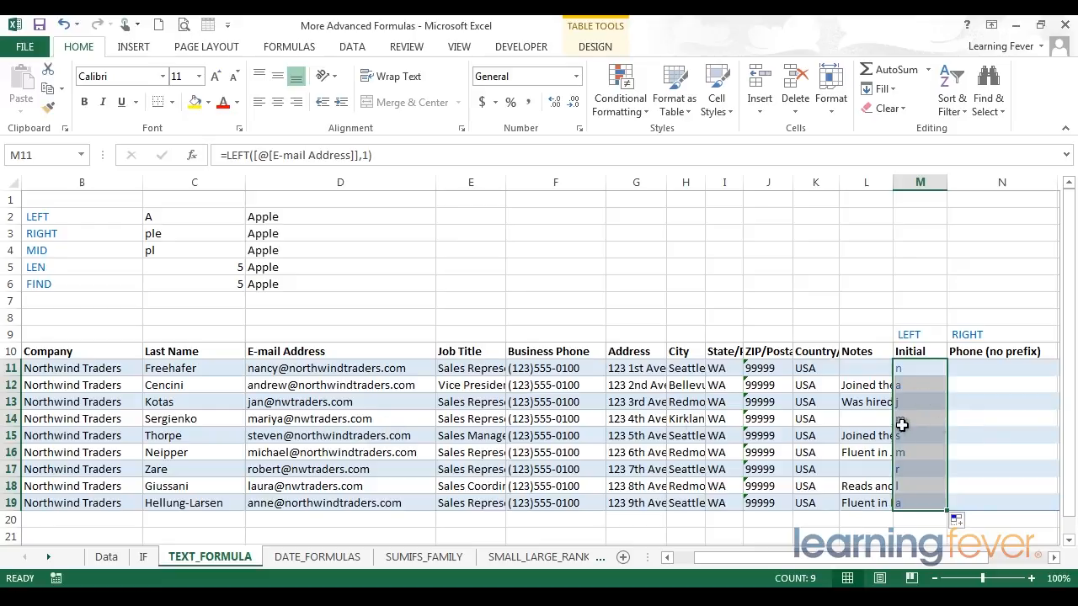
- Enter =RIGHT([@[Business Phone]],8) in cell N11 to fill the Phone (no prefix) column, and check the column through N19
{"action": "key", "text": "Right"}
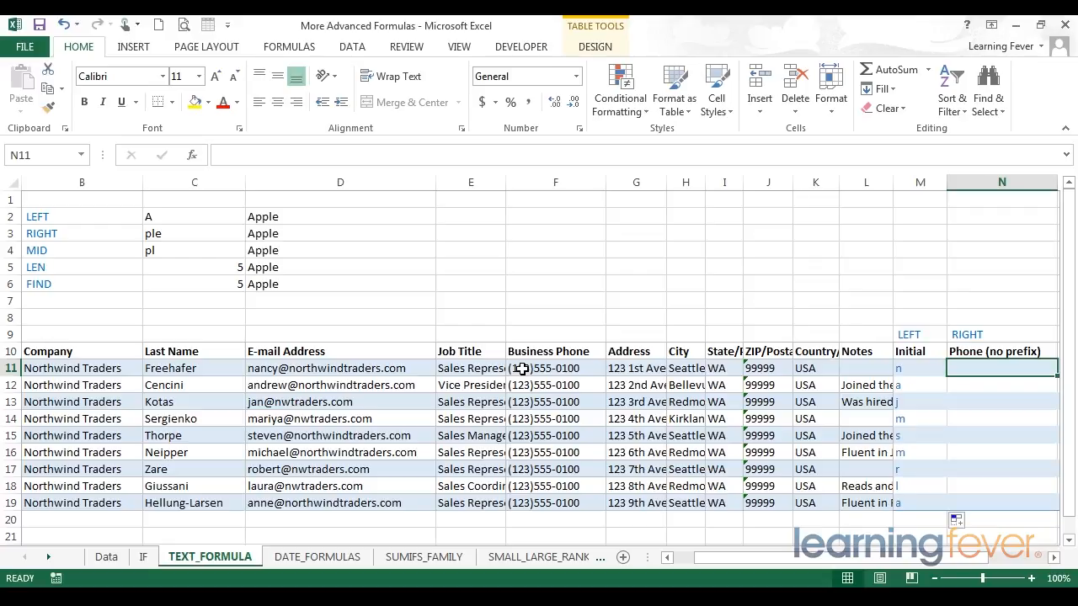
{"action": "type", "text": "="}
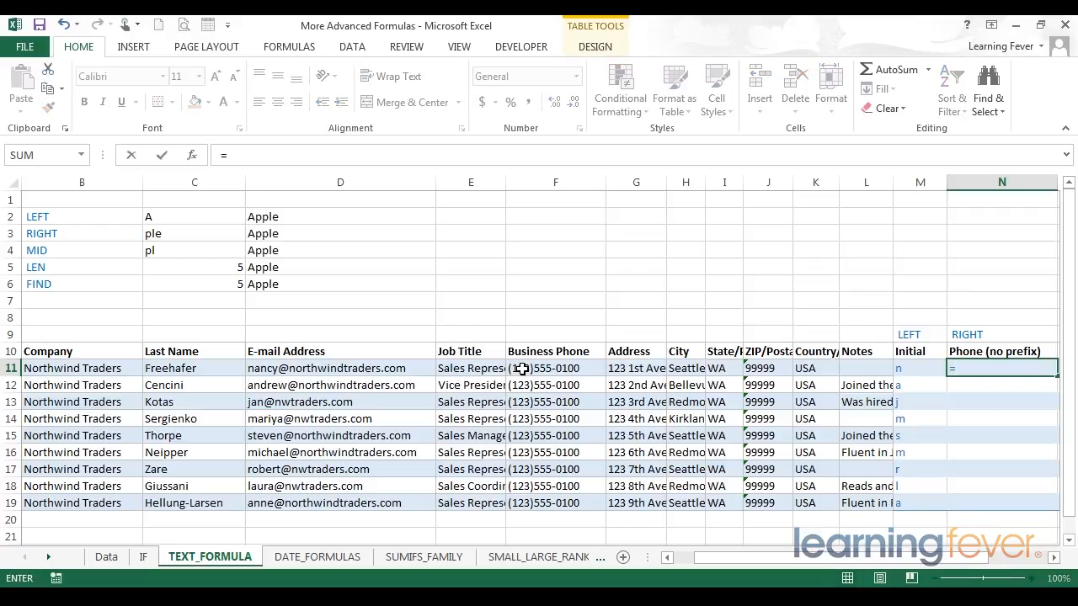
{"action": "type", "text": "RIGHT"}
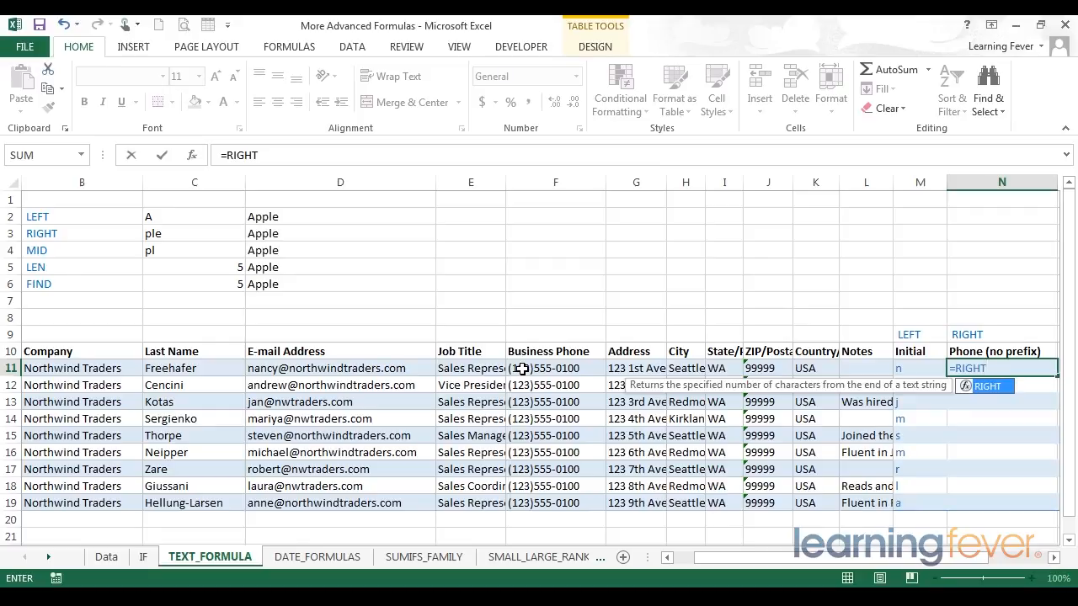
{"action": "type", "text": "("}
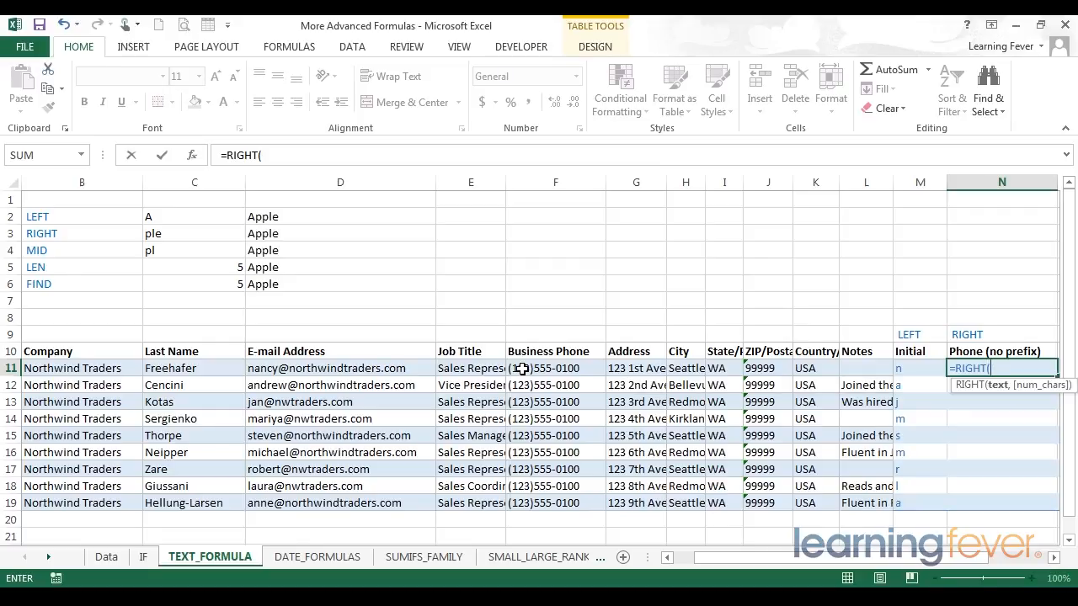
{"action": "left_click", "coordinate": [522, 369]}
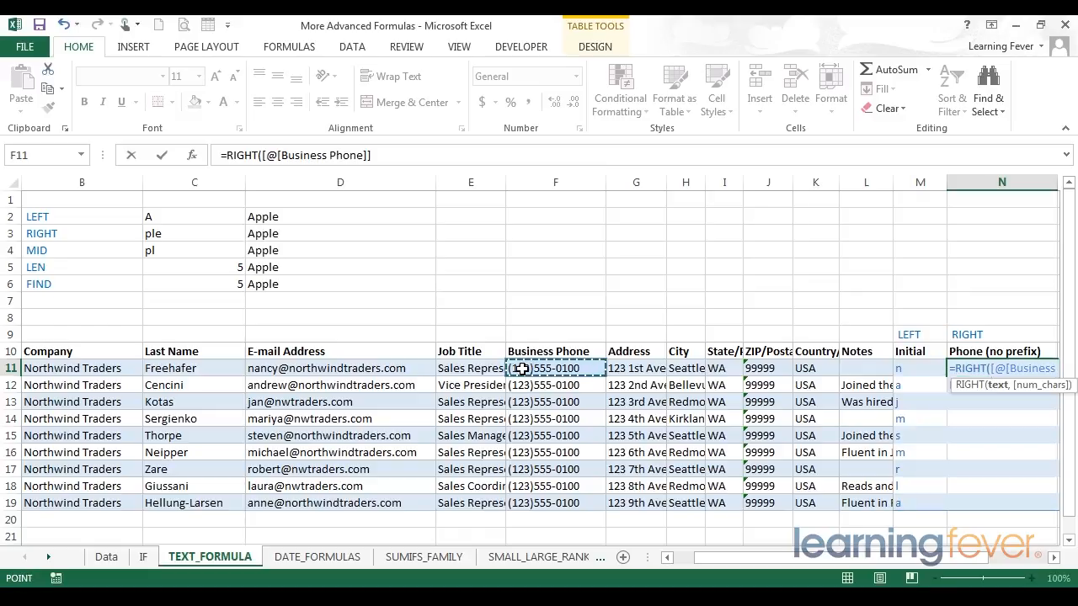
{"action": "left_click", "coordinate": [394, 159]}
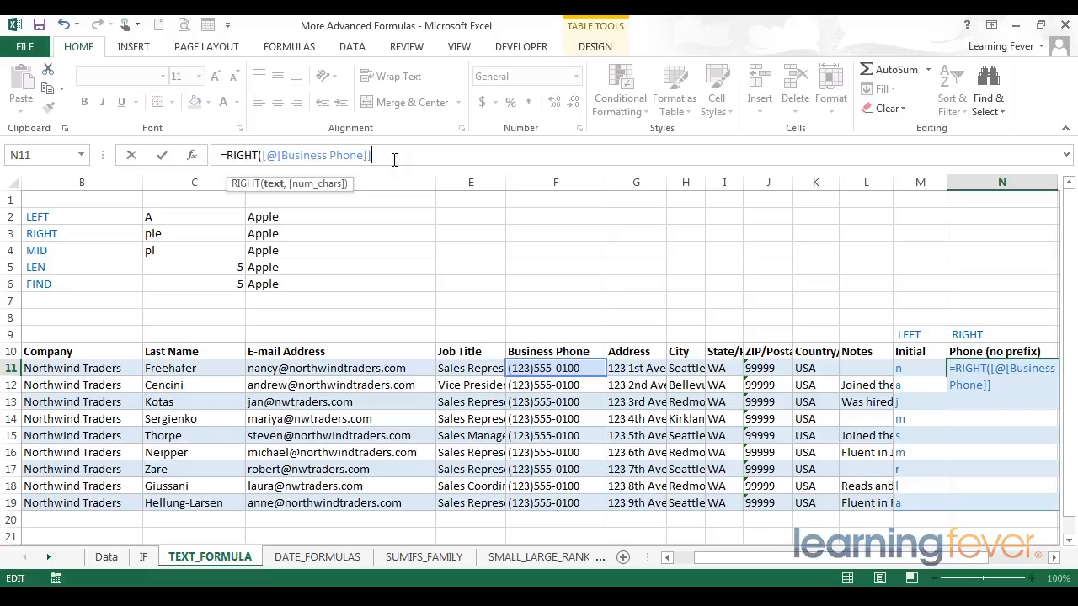
{"action": "type", "text": ",8"}
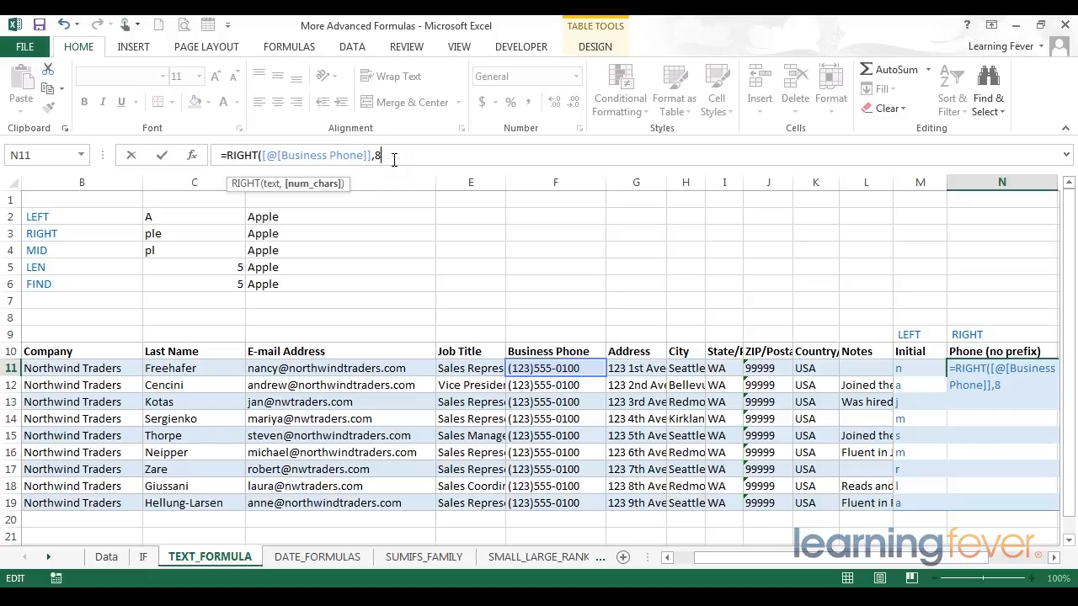
{"action": "type", "text": ")"}
{"action": "key", "text": "Return"}
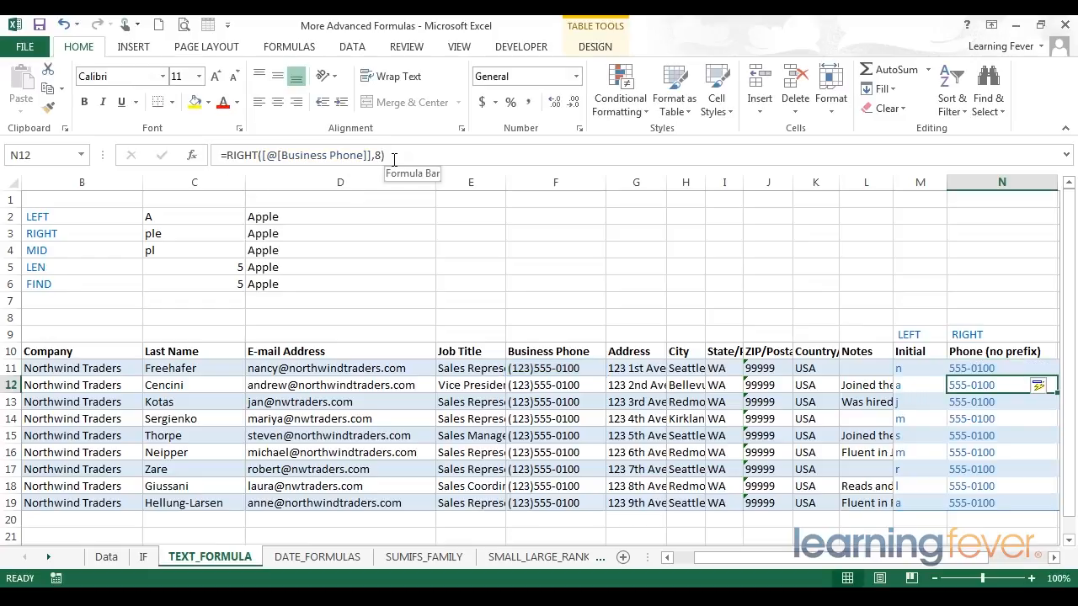
{"action": "key", "text": "Up"}
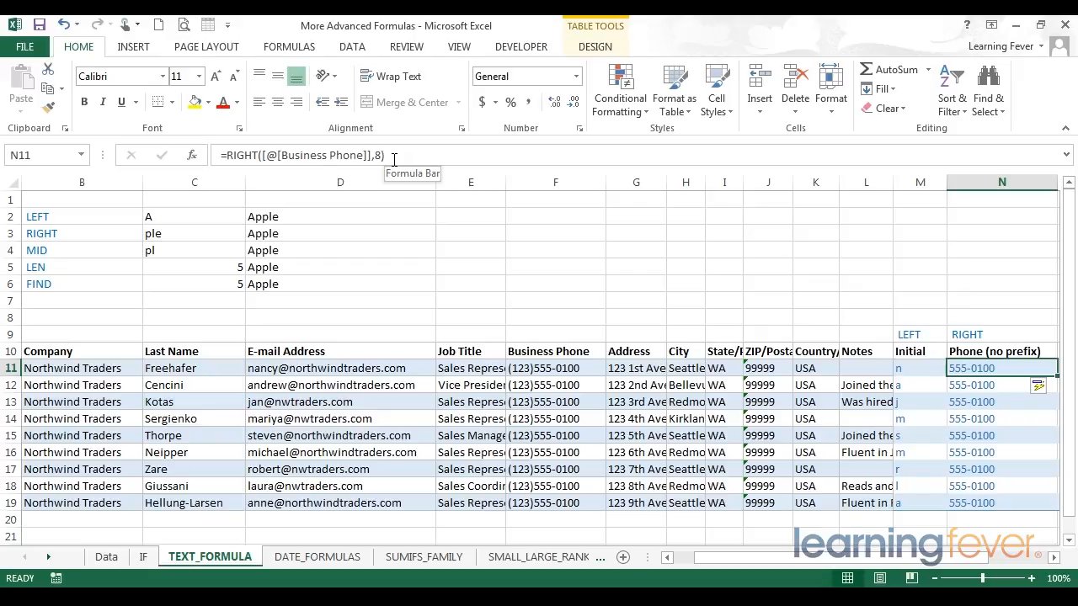
{"action": "scroll", "coordinate": [538, 352], "scroll_direction": "right", "scroll_amount": 1}
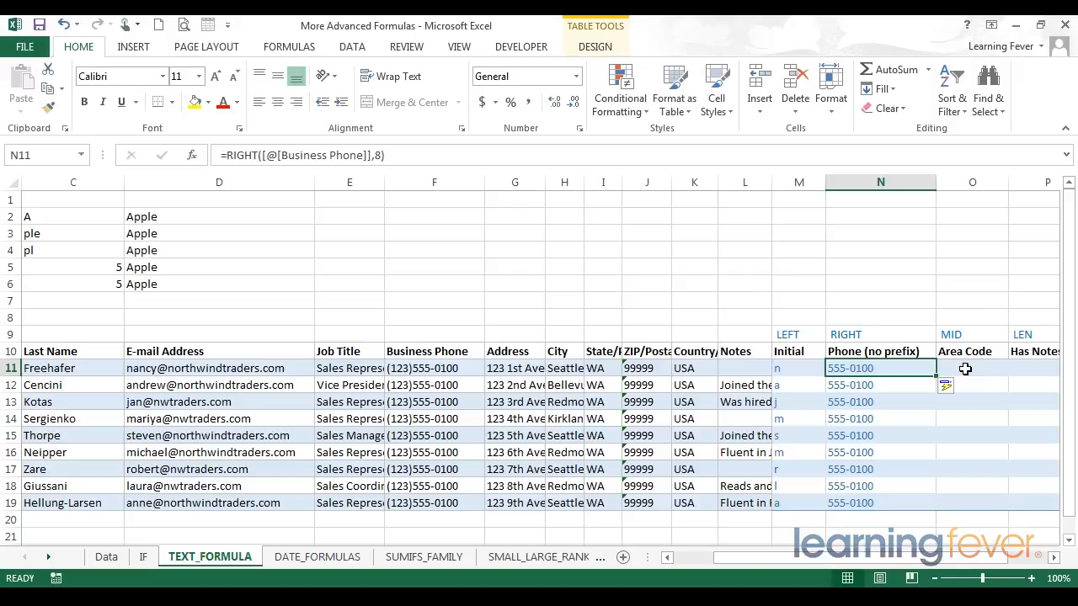
{"action": "left_click_drag", "start_coordinate": [845, 371], "coordinate": [847, 503]}
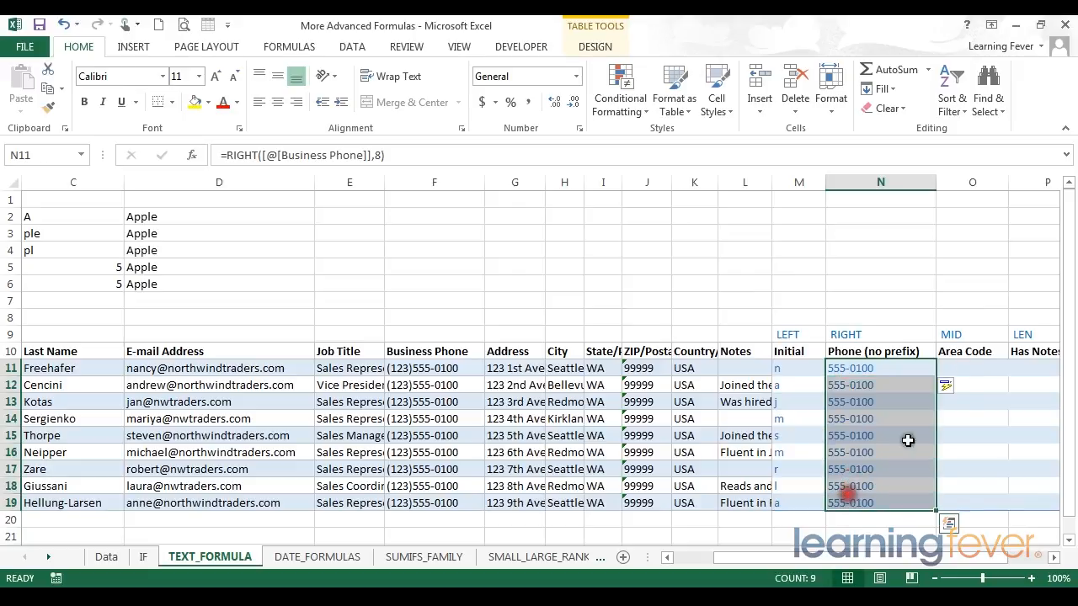
- Enter =MID([@[Business Phone]],2,3) in cell O11 to fill the Area Code column, and check the filled cells below
{"action": "left_click", "coordinate": [966, 368]}
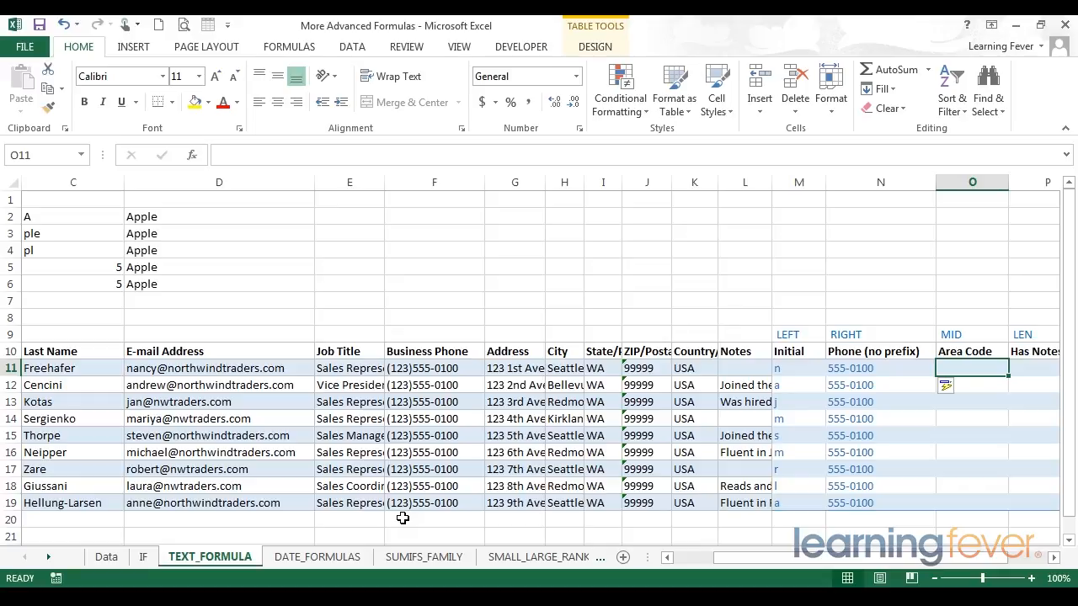
{"action": "type", "text": "=MID("}
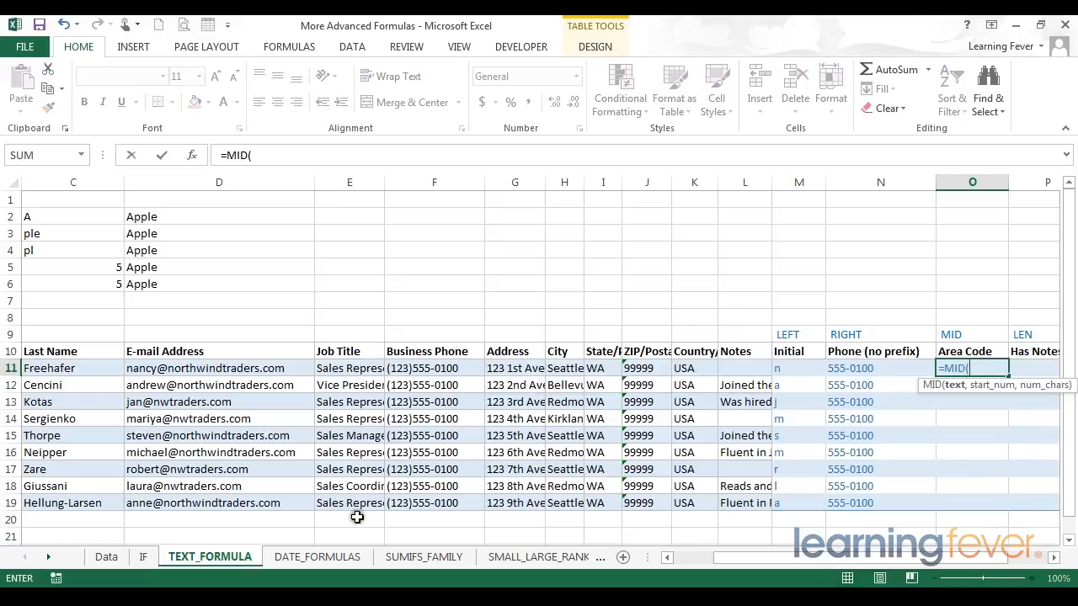
{"action": "left_click", "coordinate": [421, 368]}
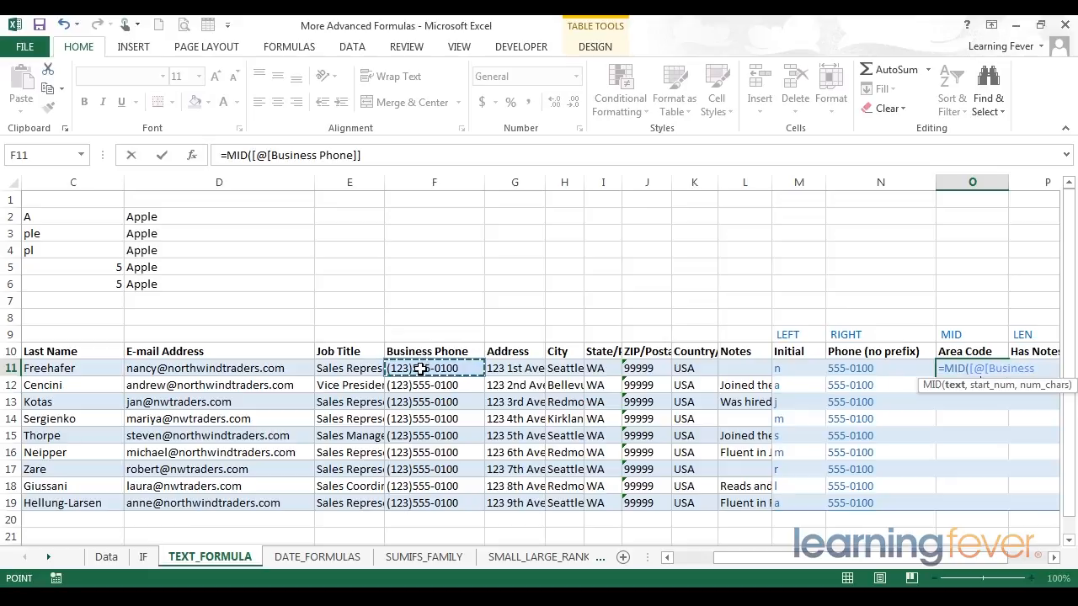
{"action": "type", "text": ","}
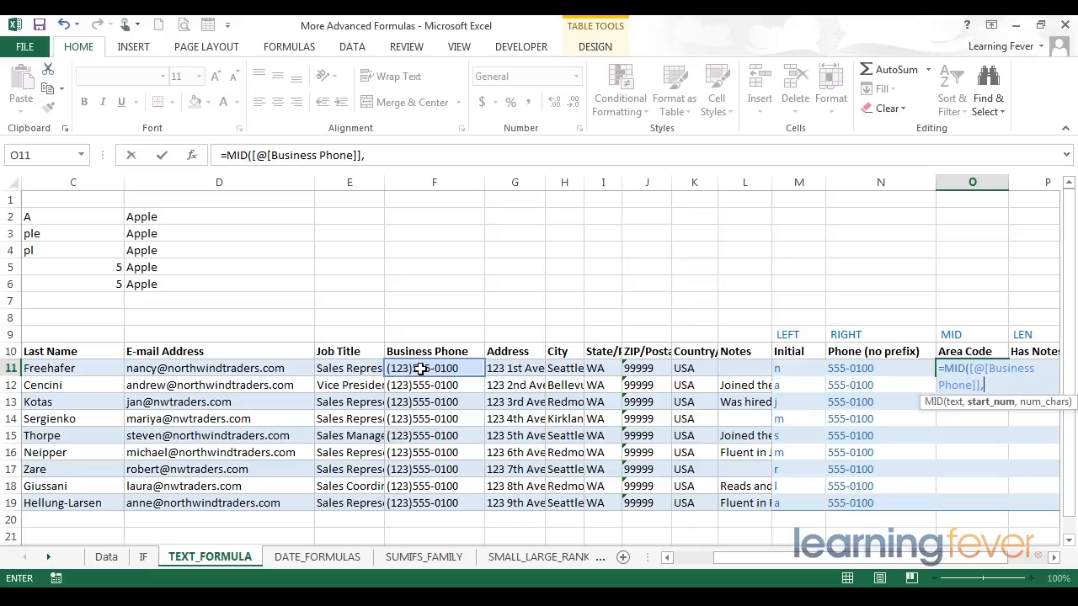
{"action": "type", "text": "2,"}
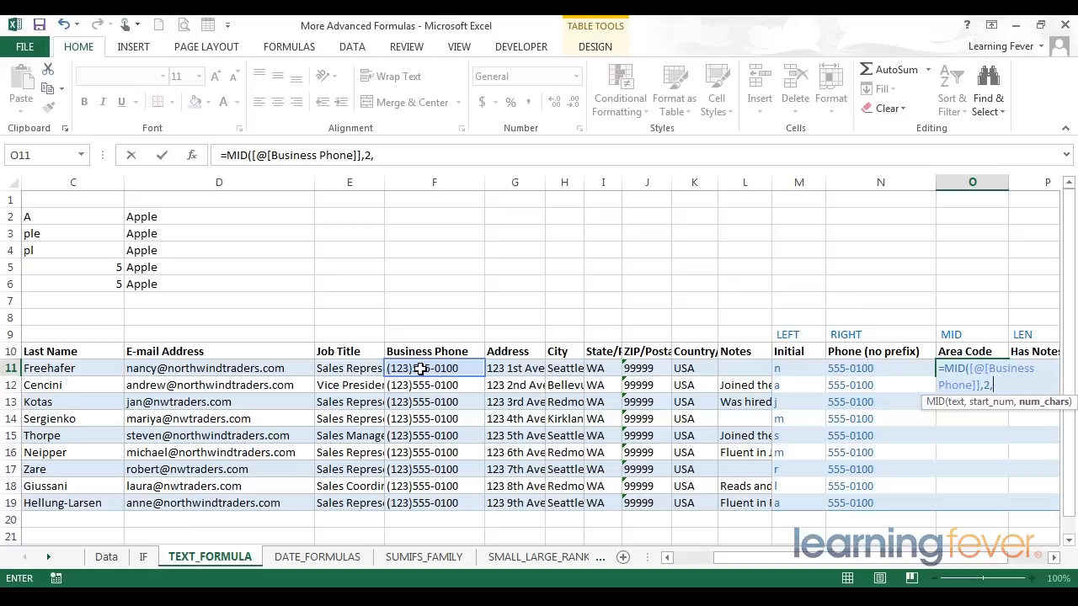
{"action": "type", "text": "3)"}
{"action": "key", "text": "Return"}
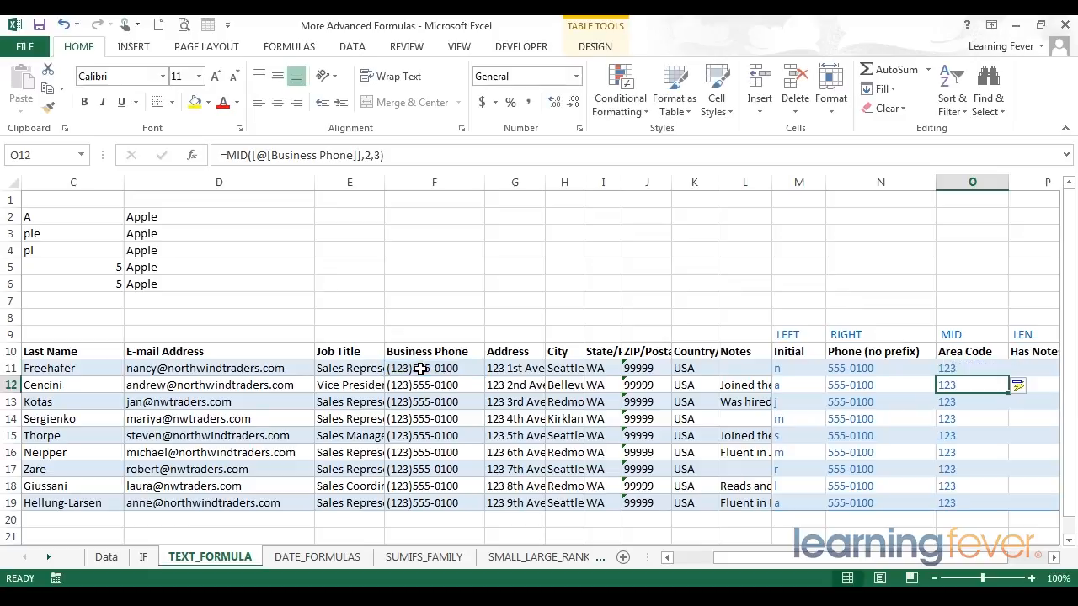
{"action": "key", "text": "Down"}
{"action": "key", "text": "Down"}
{"action": "key", "text": "Down"}
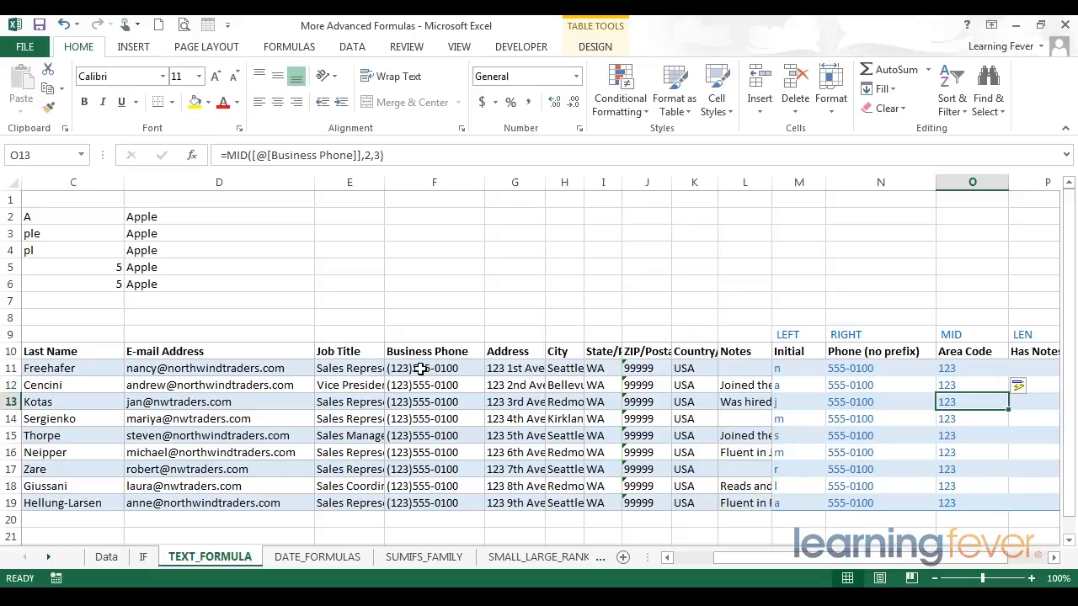
- Examine the Notes column cells L11 to L14 to see which contacts have notes for the Has Notes? column
{"action": "key", "text": "Up"}
{"action": "key", "text": "Up"}
{"action": "key", "text": "Up"}
{"action": "key", "text": "Up"}
{"action": "key", "text": "Right"}
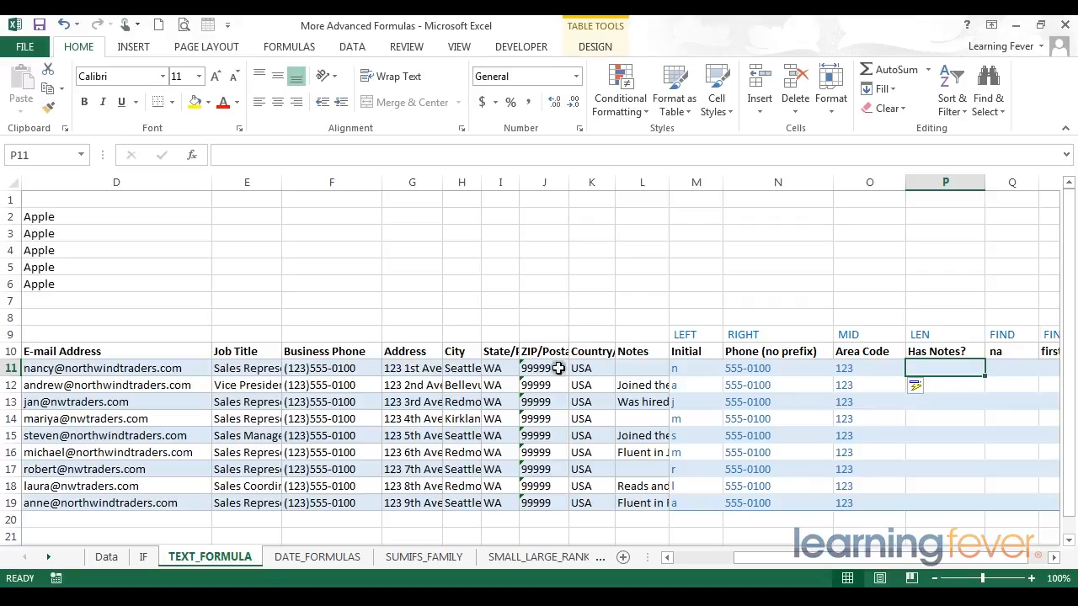
{"action": "left_click", "coordinate": [635, 368]}
{"action": "left_click", "coordinate": [635, 385]}
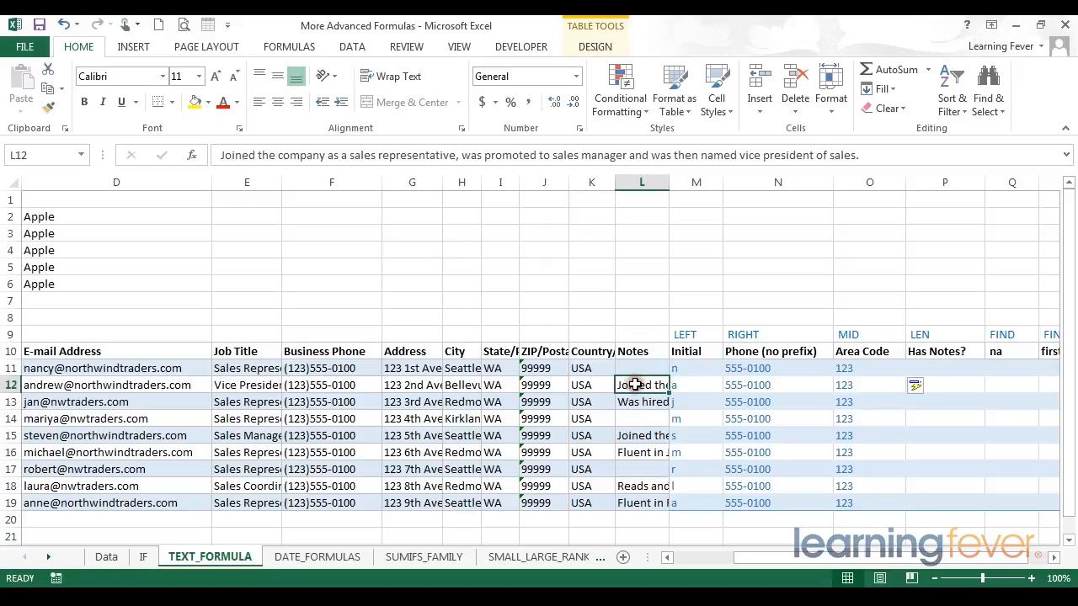
{"action": "left_click", "coordinate": [630, 402]}
{"action": "left_click", "coordinate": [631, 417]}
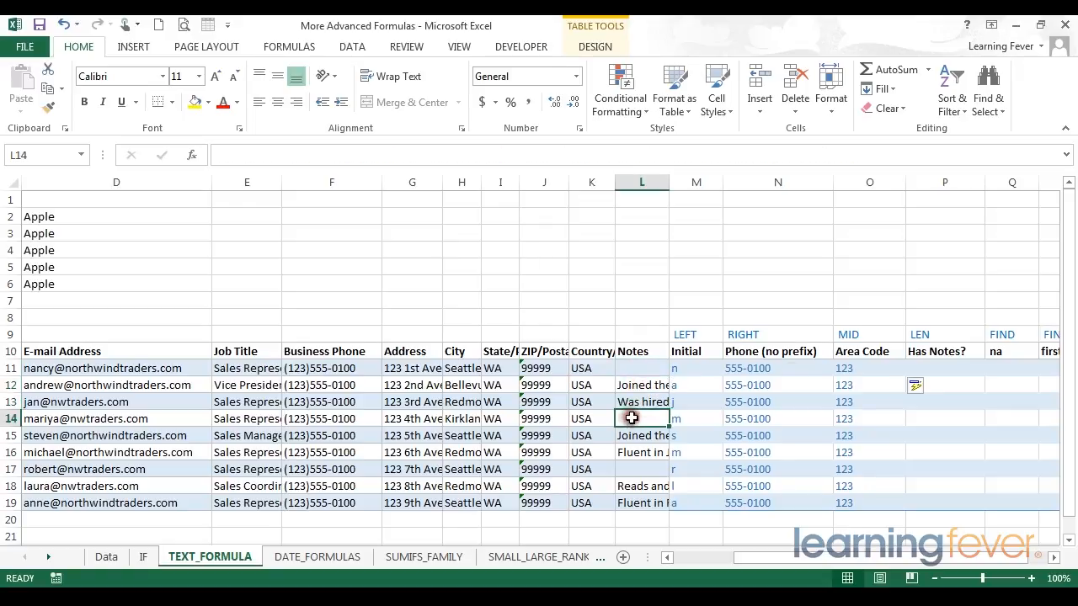
{"action": "left_click", "coordinate": [934, 366]}
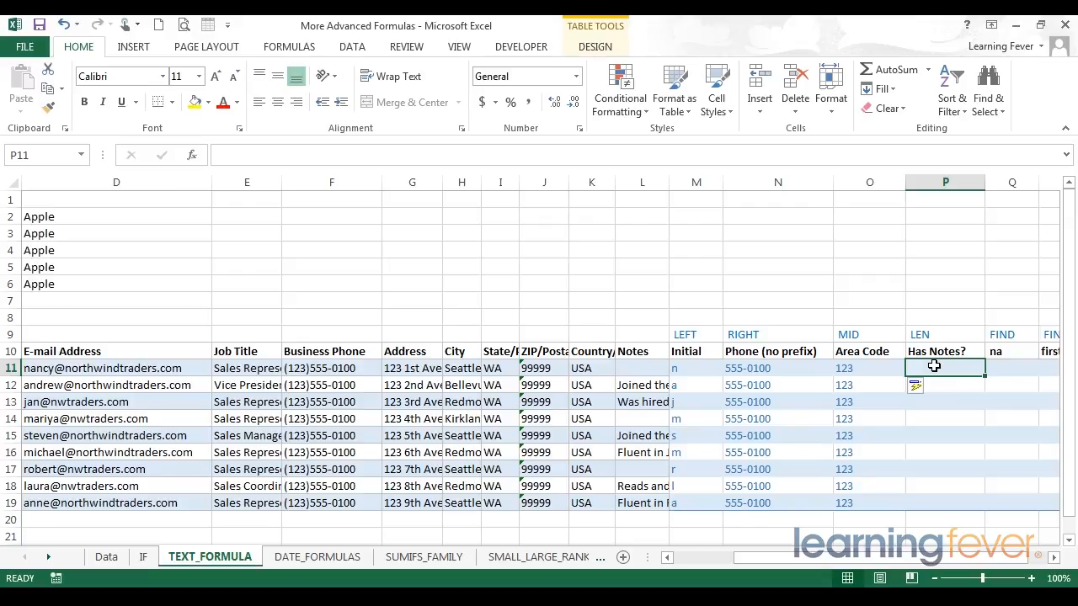
{"action": "type", "text": "="}
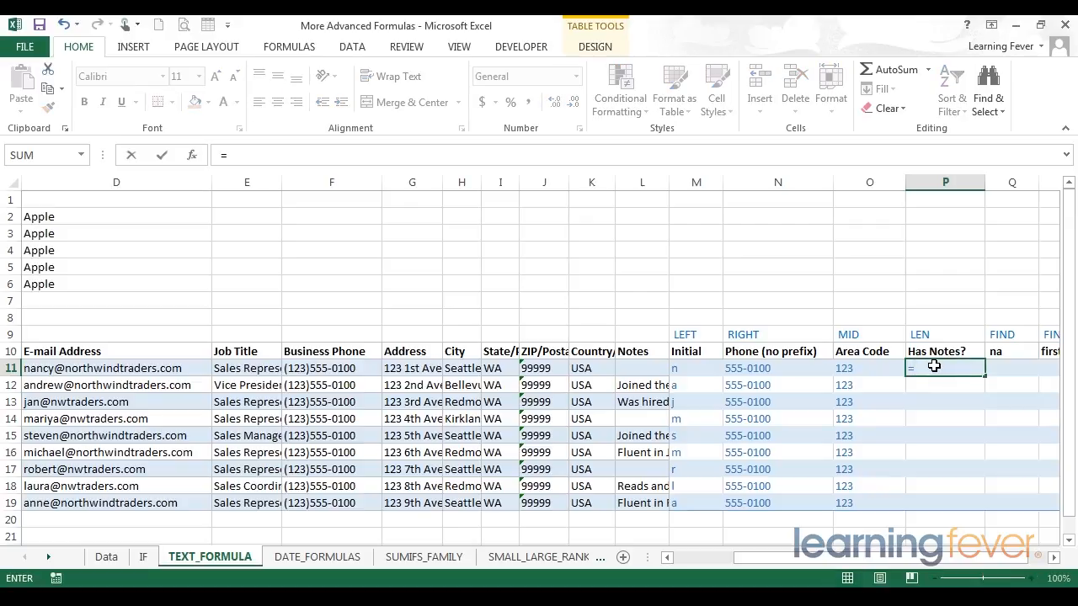
{"action": "type", "text": "LEN("}
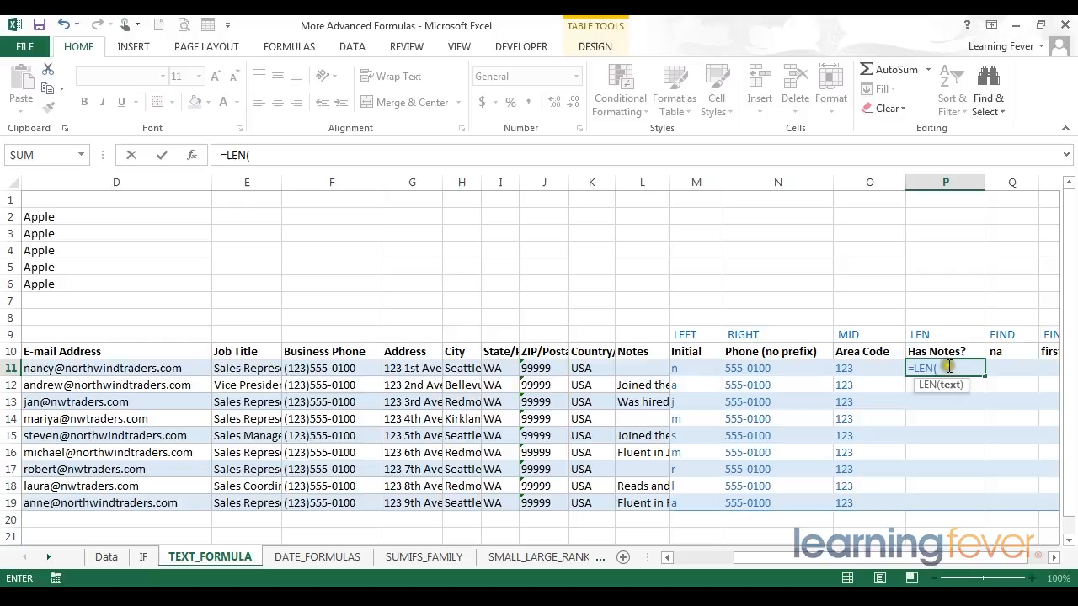
{"action": "left_click", "coordinate": [629, 368]}
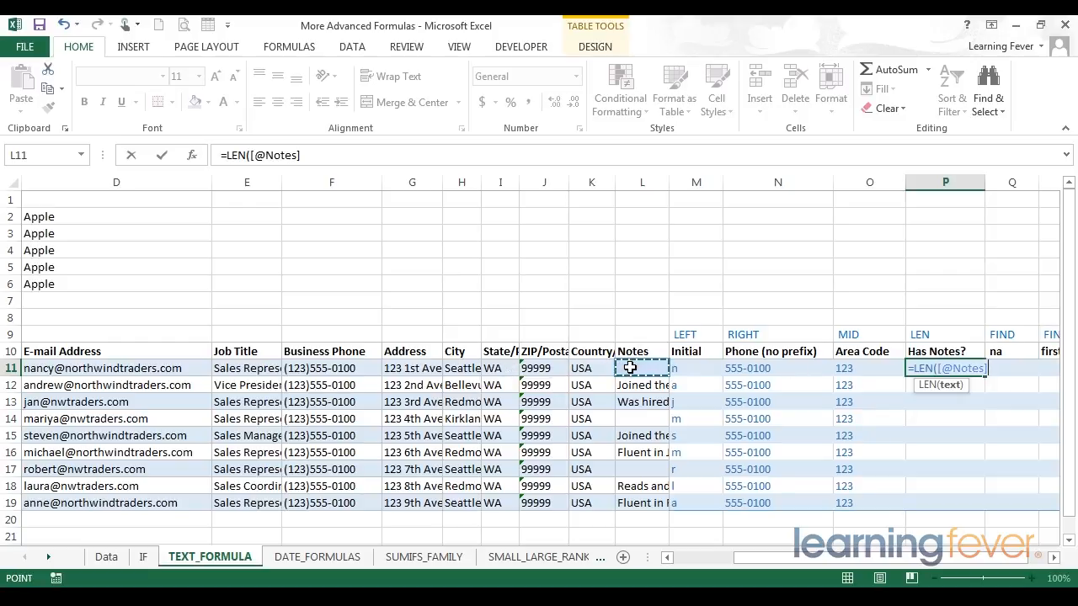
{"action": "key", "text": "Return"}
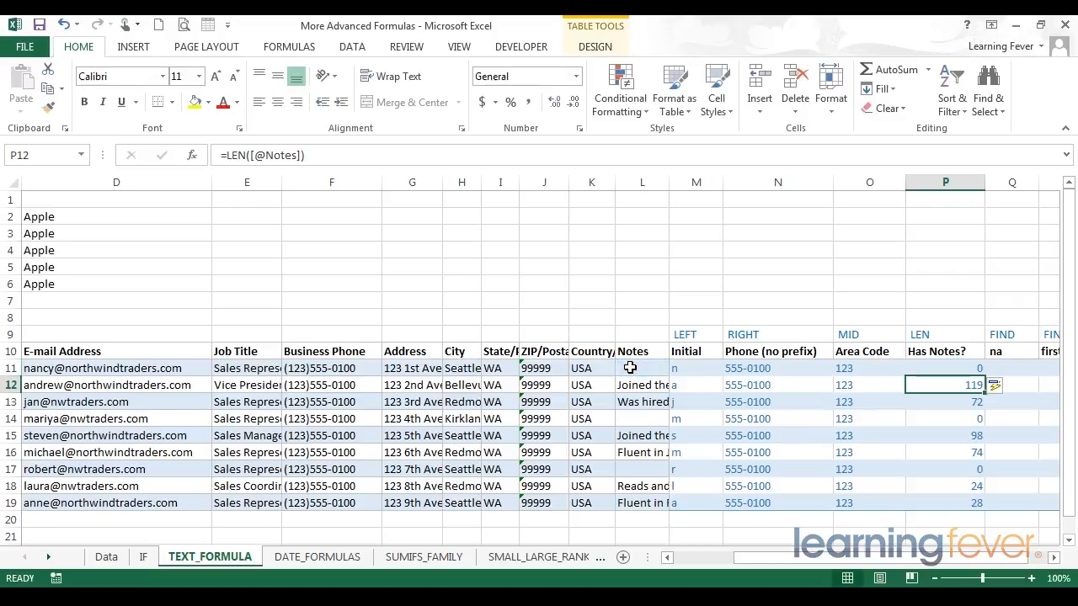
{"action": "left_click", "coordinate": [936, 363]}
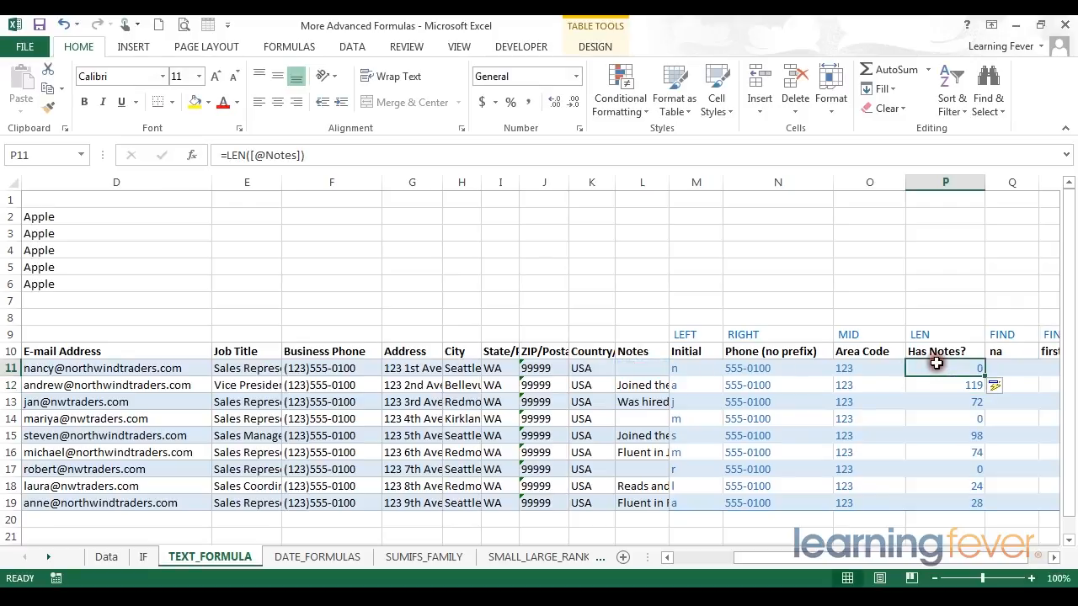
{"action": "left_click", "coordinate": [947, 415]}
{"action": "left_click", "coordinate": [948, 371]}
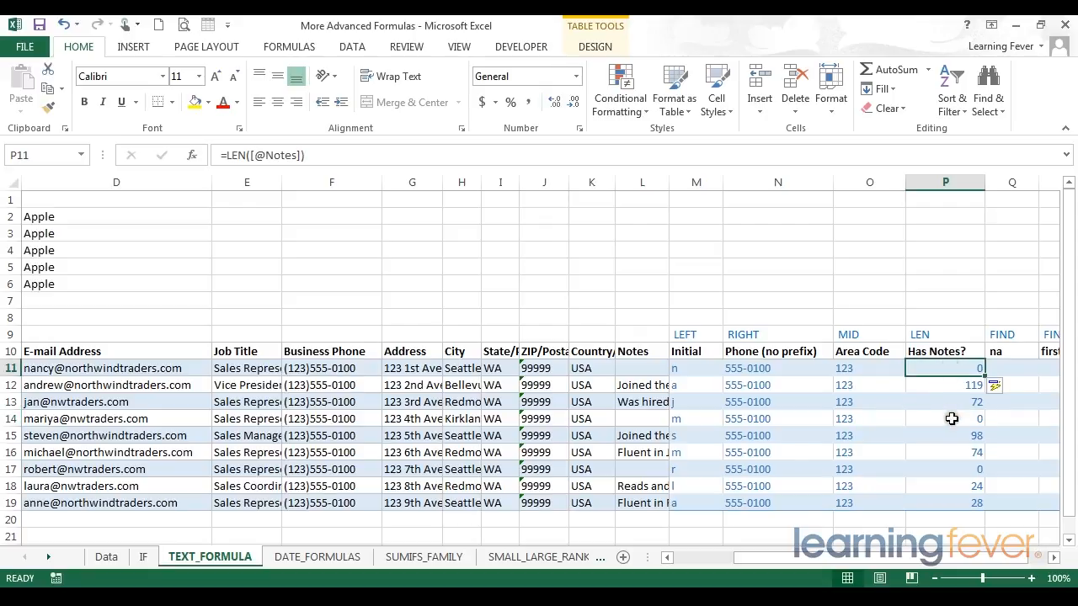
{"action": "left_click_drag", "start_coordinate": [958, 436], "coordinate": [960, 497]}
{"action": "left_click_drag", "start_coordinate": [960, 385], "coordinate": [955, 496]}
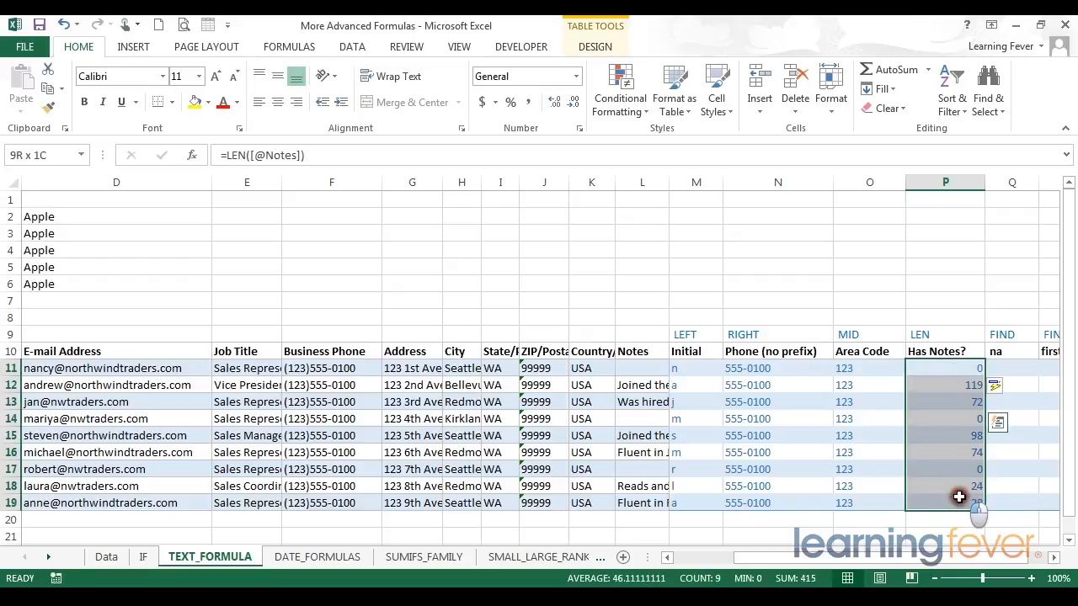
- Enter =LEFT([@[E-mail Address]],5) in cell R11 to fill the first name column from the e-mail addresses
{"action": "scroll", "coordinate": [901, 429], "scroll_direction": "right", "scroll_amount": 2}
{"action": "left_click", "coordinate": [850, 371]}
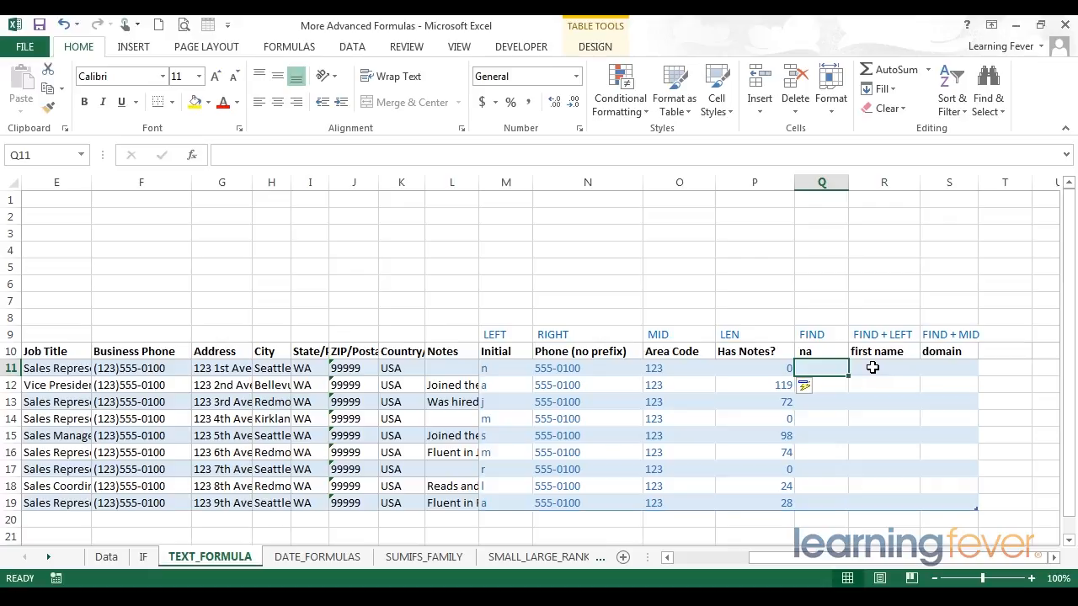
{"action": "left_click", "coordinate": [872, 367]}
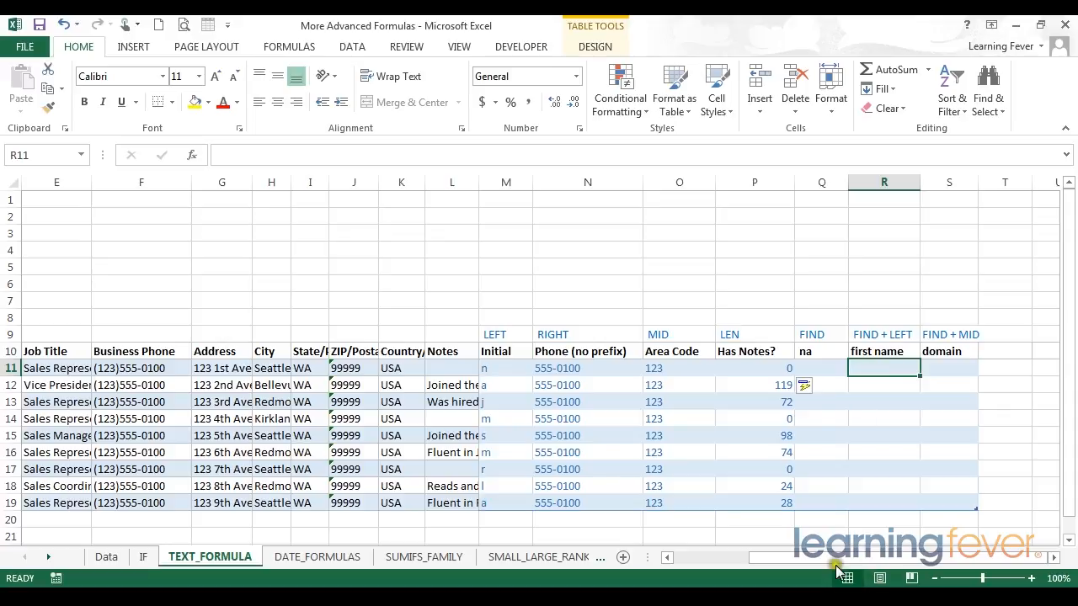
{"action": "mouse_move", "coordinate": [830, 560]}
{"action": "left_mouse_down"}
{"action": "mouse_move", "coordinate": [779, 566]}
{"action": "mouse_move", "coordinate": [830, 562]}
{"action": "left_mouse_up"}
{"action": "type", "text": "="}
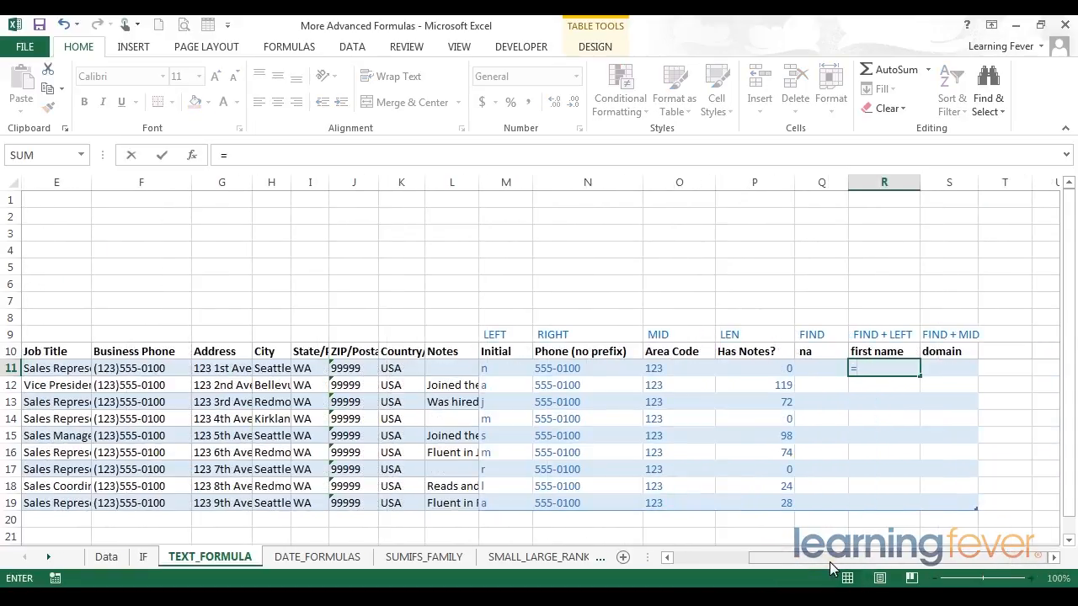
{"action": "type", "text": "L"}
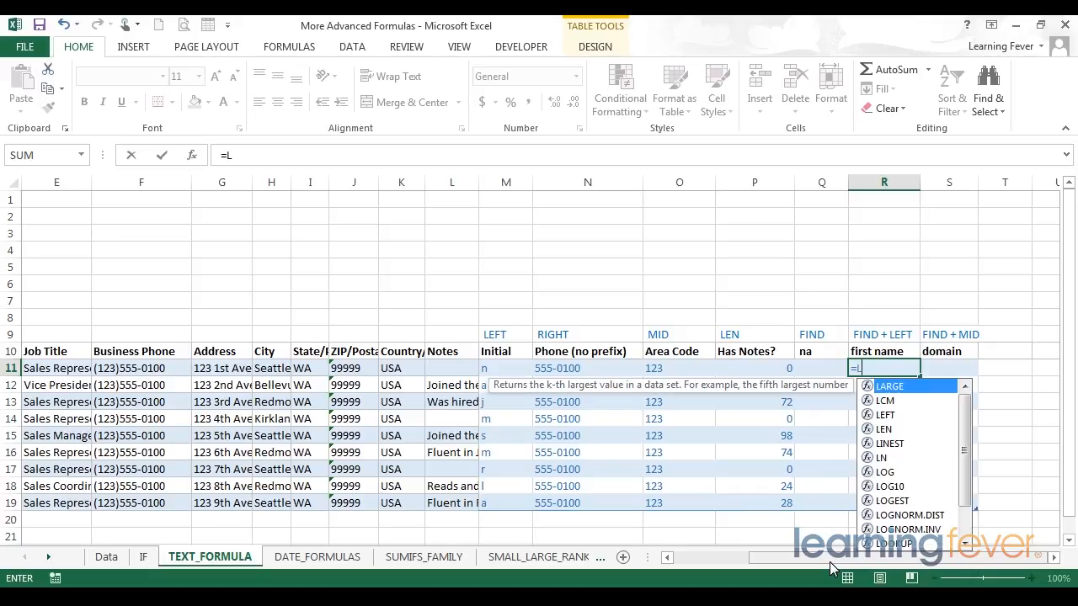
{"action": "type", "text": "EFT("}
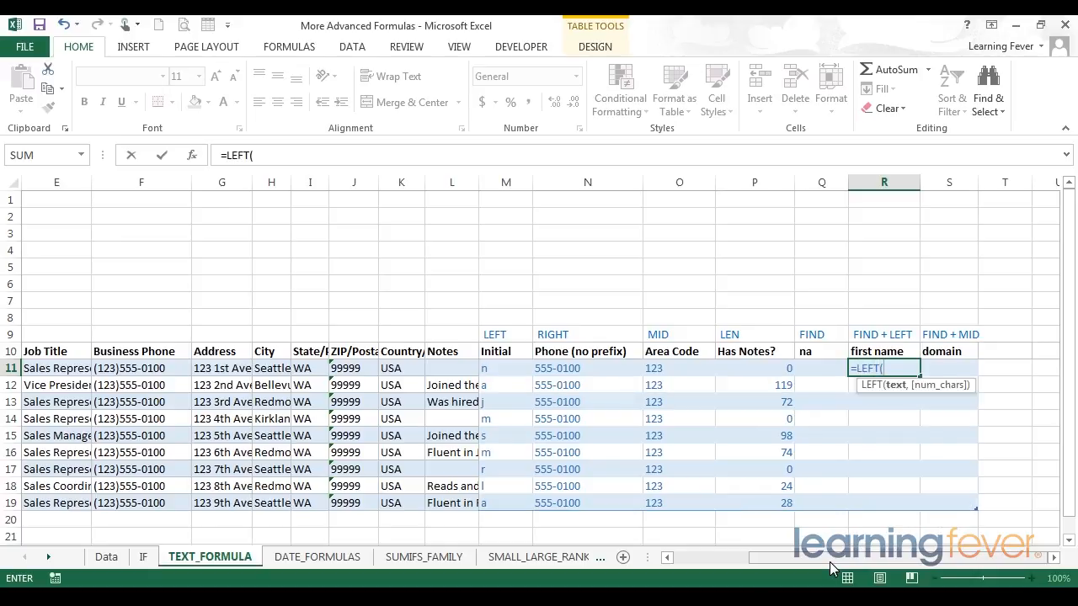
{"action": "left_click_drag", "start_coordinate": [768, 560], "coordinate": [716, 560]}
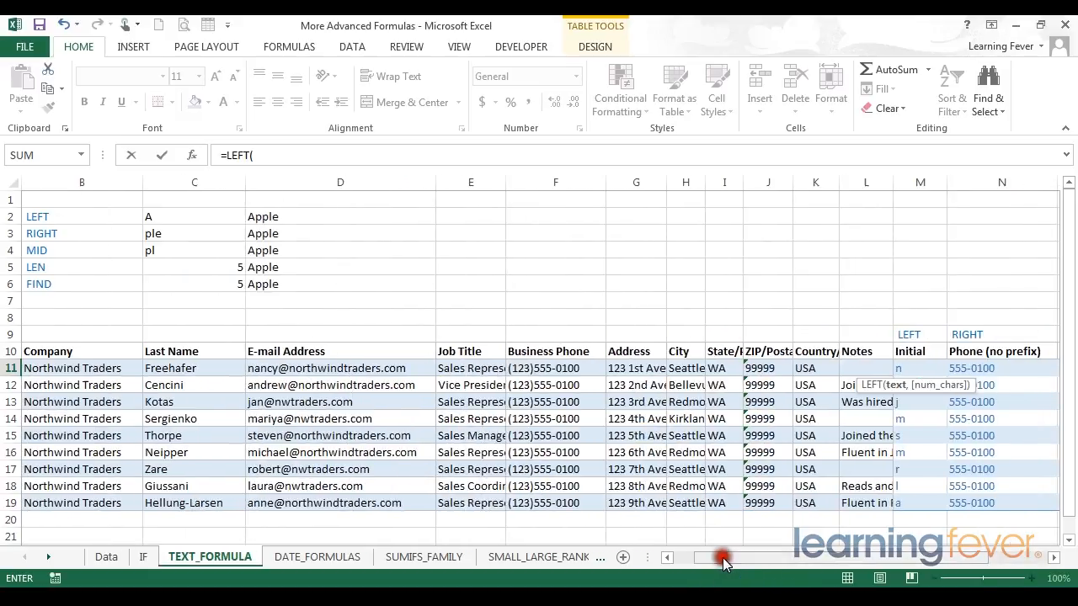
{"action": "left_click", "coordinate": [308, 371]}
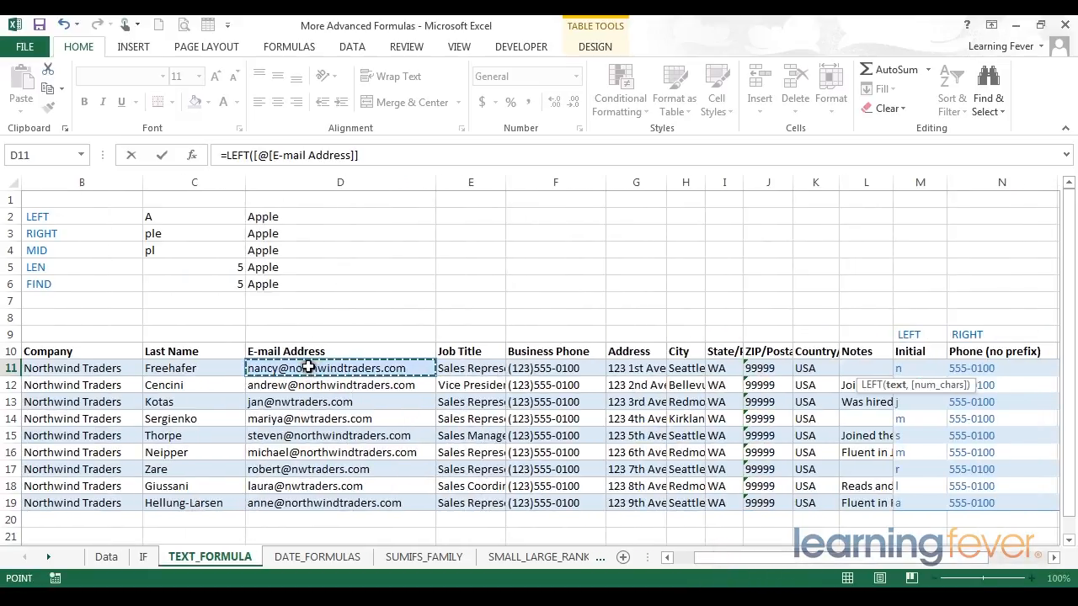
{"action": "left_click", "coordinate": [371, 159]}
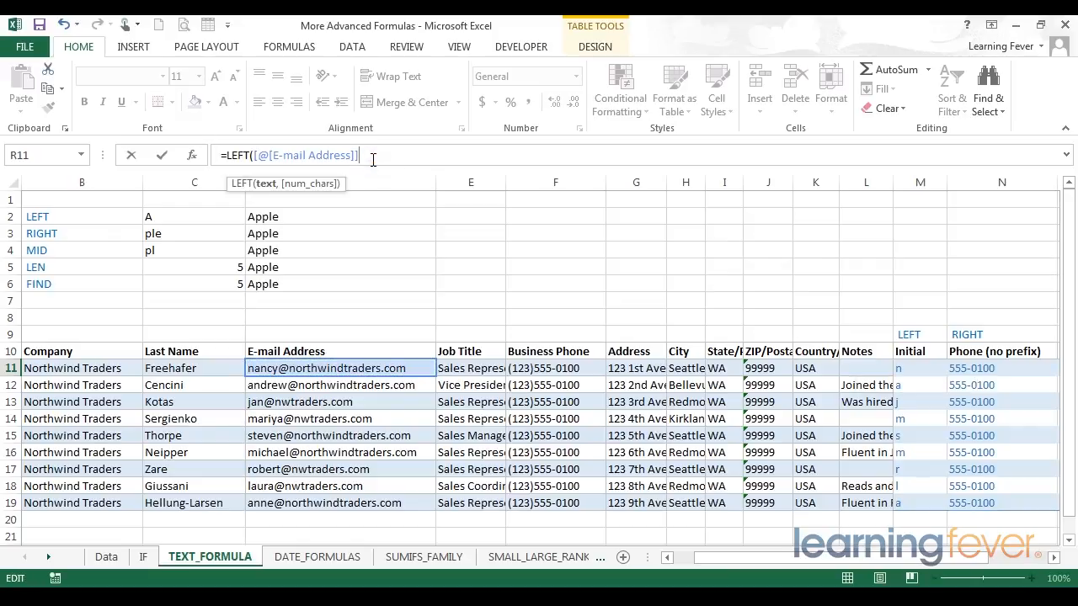
{"action": "type", "text": ","}
{"action": "type", "text": "5)"}
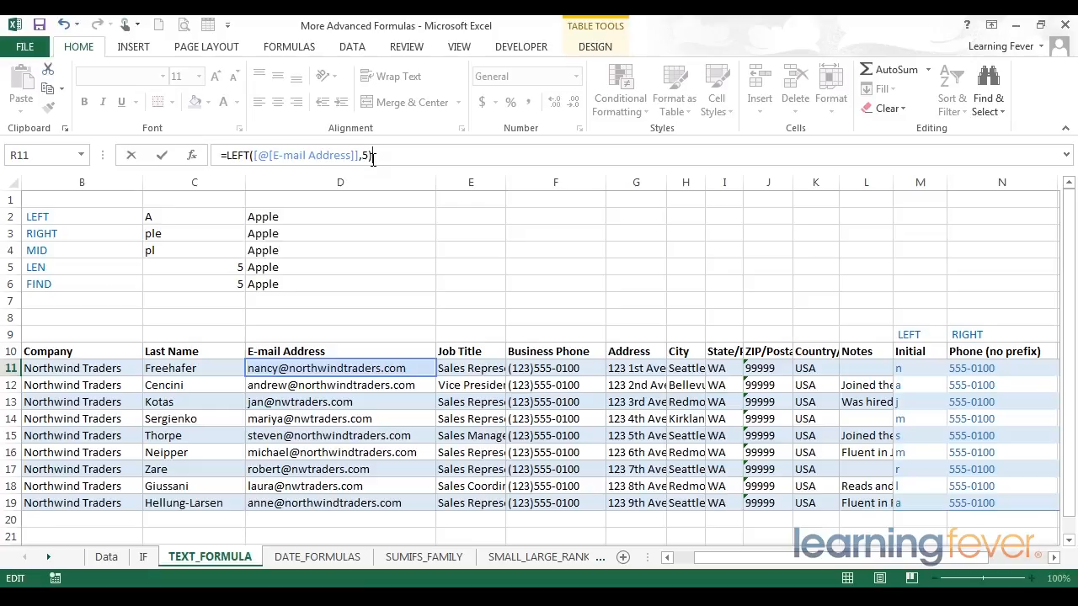
{"action": "key", "text": "Return"}
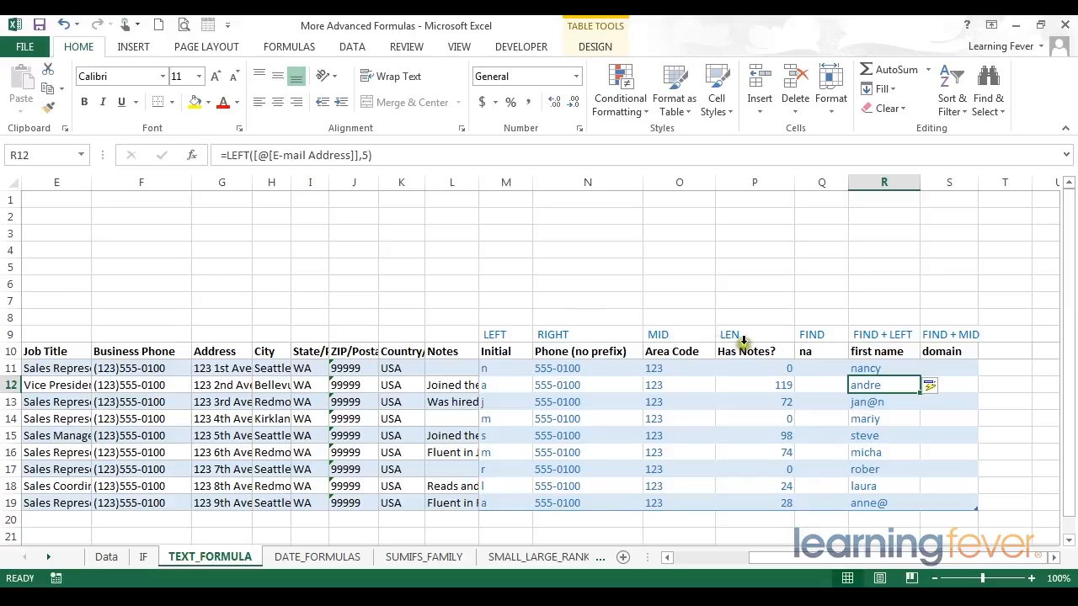
- Examine the num_chars argument of the LEFT formula in cell R11
{"action": "left_click", "coordinate": [900, 369]}
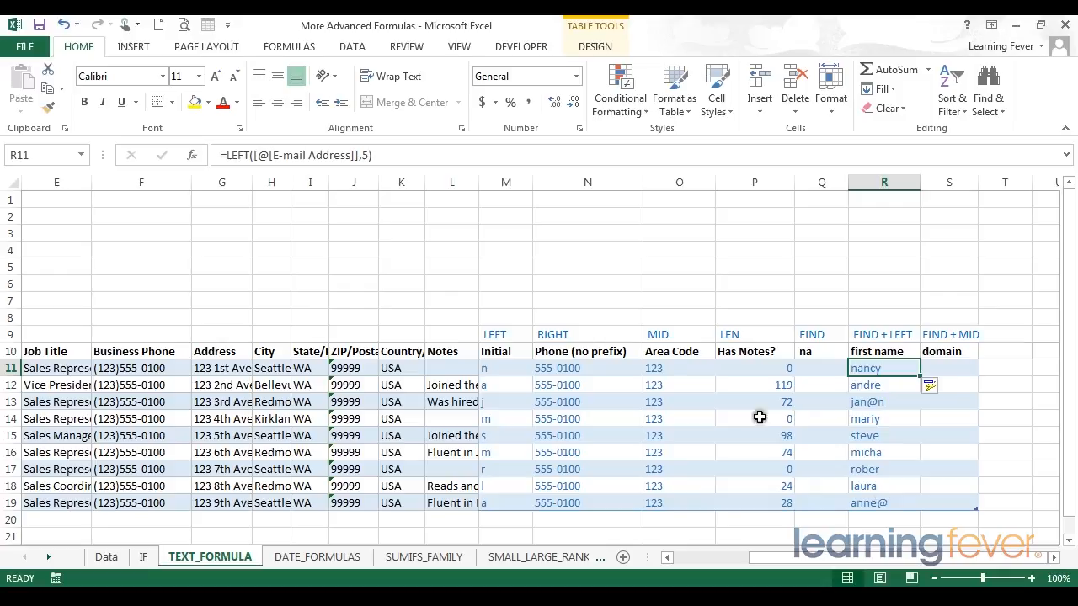
{"action": "left_click", "coordinate": [367, 154]}
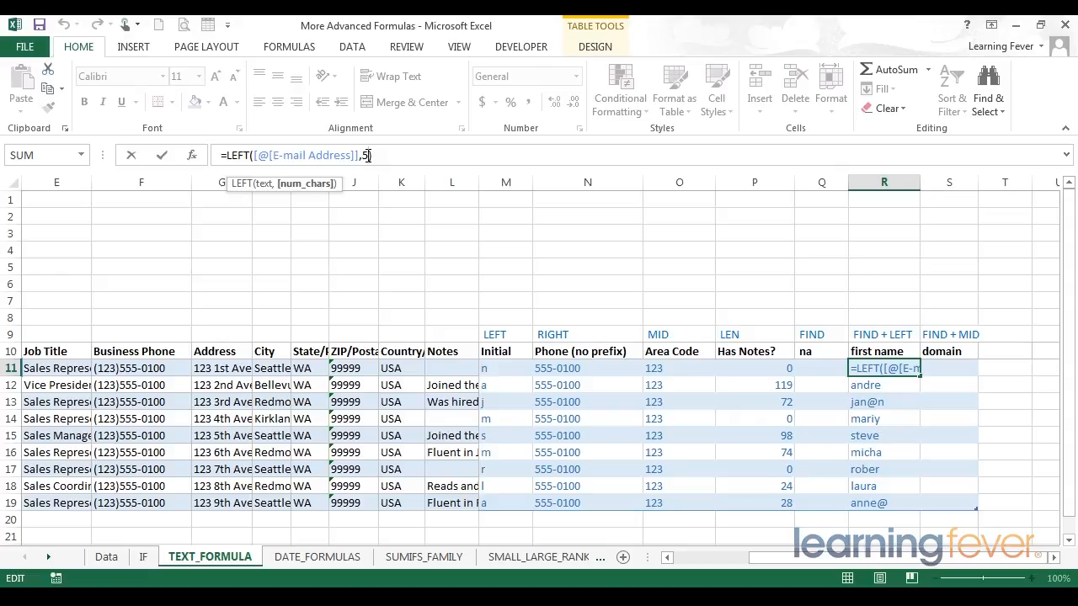
{"action": "key", "text": "Return"}
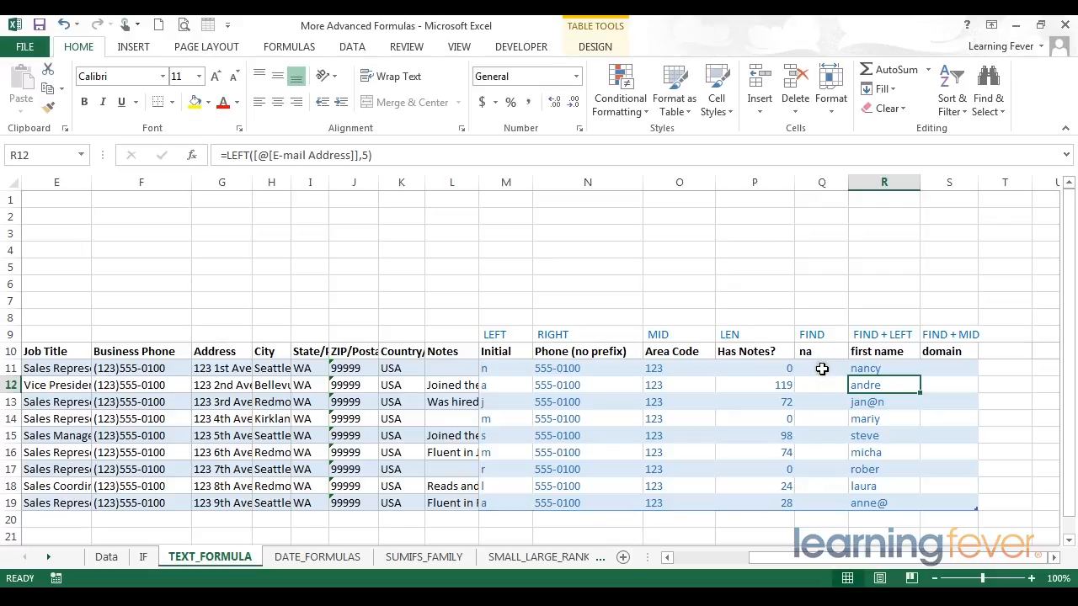
- Enter =FIND("@",[@[E-mail Address]]) in cell Q11 to fill the na column with the position of the @ sign
{"action": "left_click", "coordinate": [822, 369]}
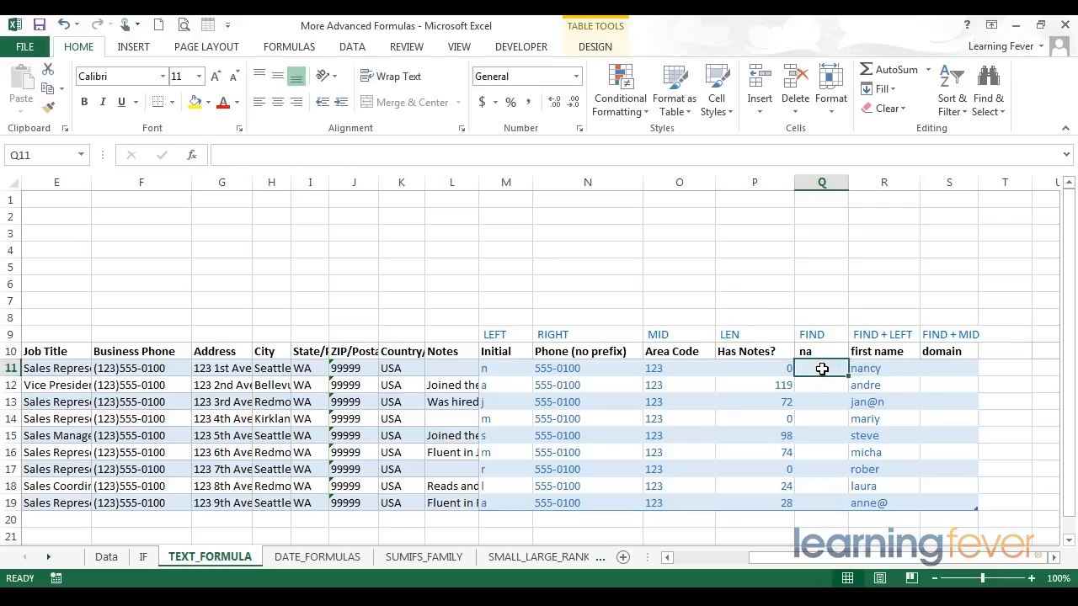
{"action": "type", "text": "="}
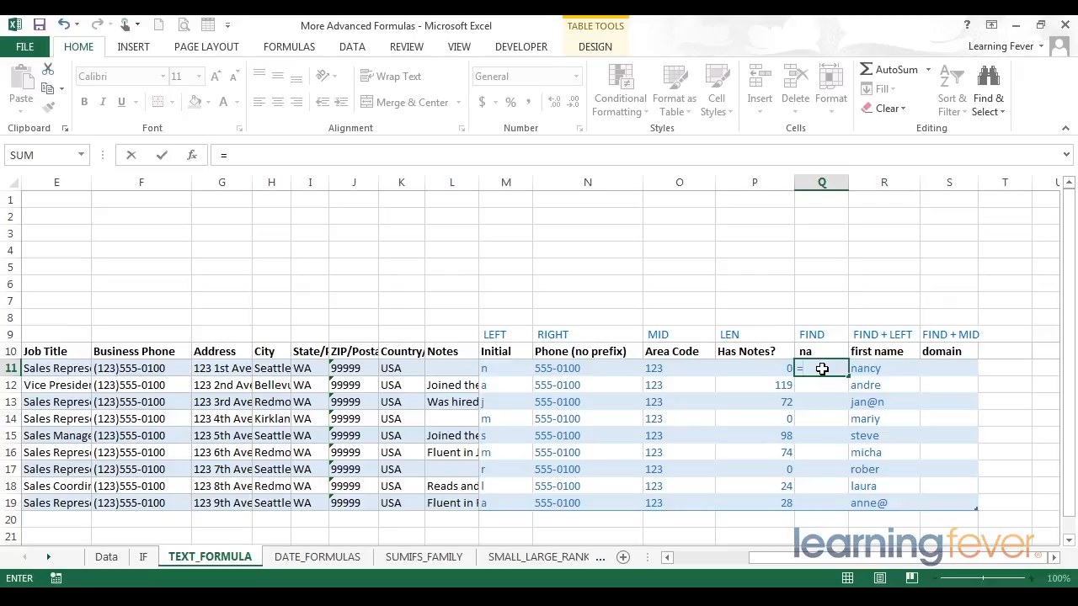
{"action": "type", "text": "FIND("}
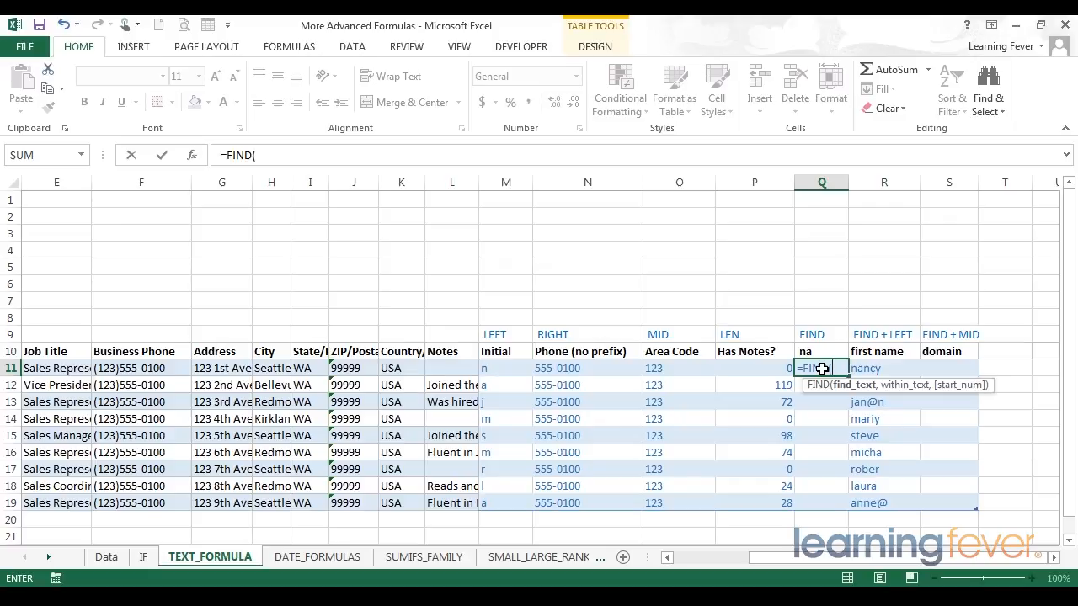
{"action": "type", "text": "\"@\","}
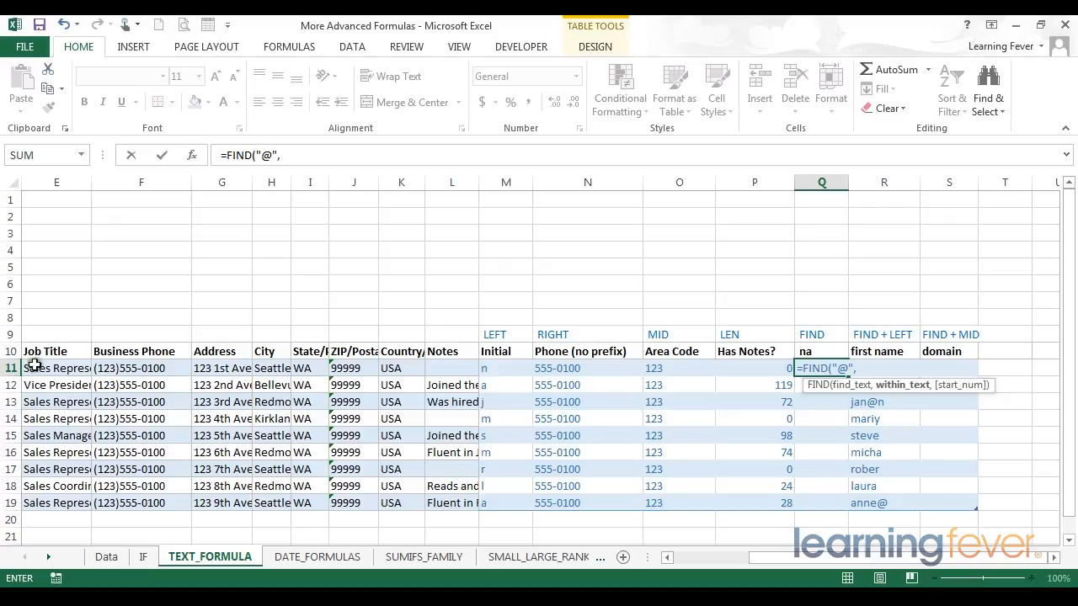
{"action": "left_click", "coordinate": [665, 558]}
{"action": "left_click", "coordinate": [58, 368]}
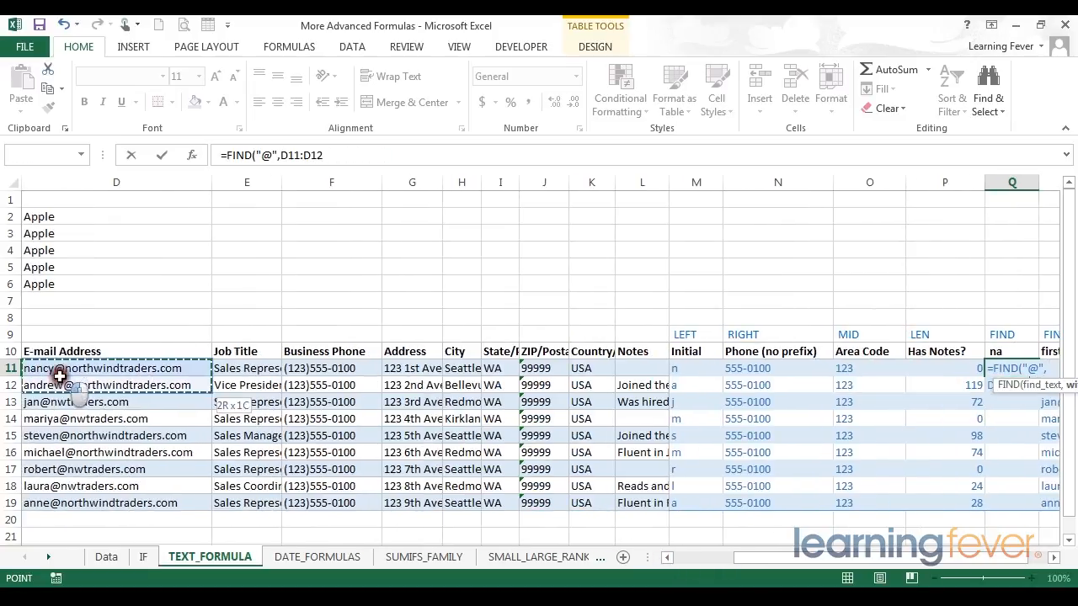
{"action": "left_click", "coordinate": [403, 153]}
{"action": "type", "text": ","}
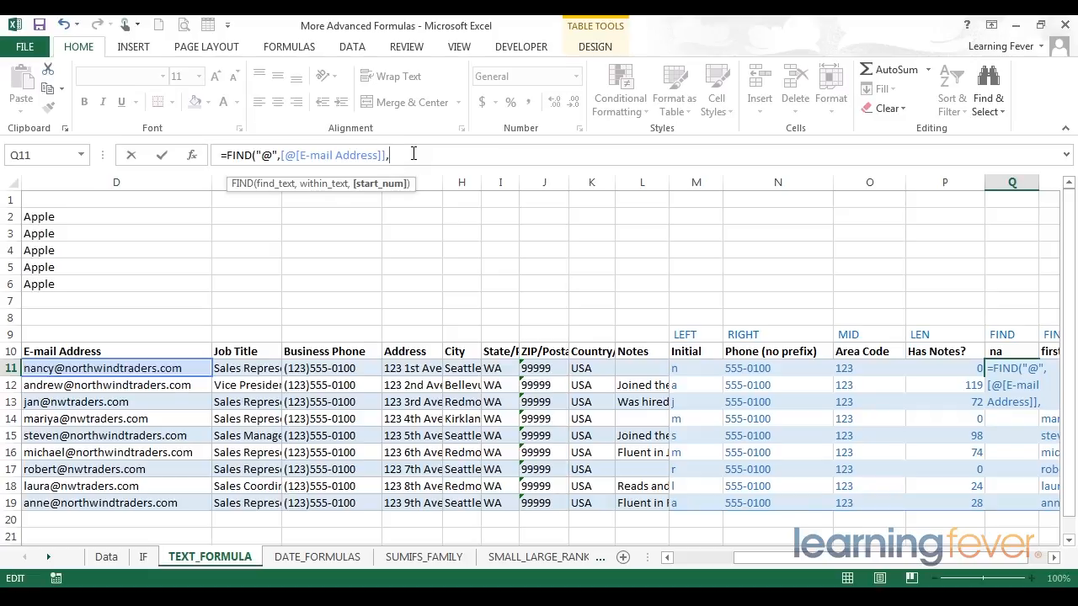
{"action": "key", "text": "BackSpace"}
{"action": "type", "text": ")"}
{"action": "key", "text": "Return"}
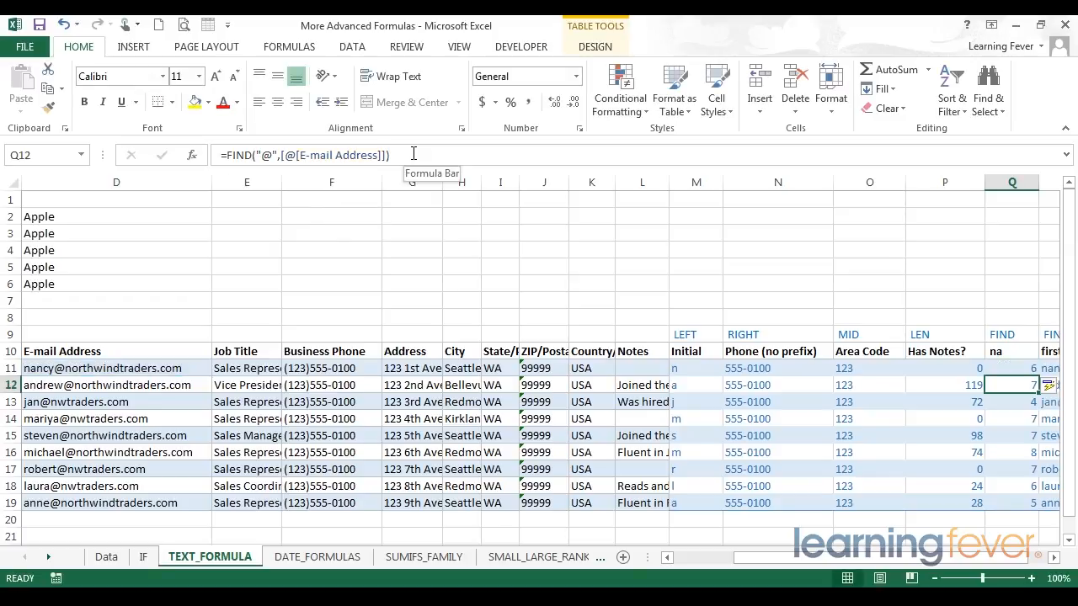
- Replace the num_chars argument of the LEFT formula in cell R11 with [@[ na ]]-1 to extract the full first names
{"action": "key", "text": "Right"}
{"action": "key", "text": "Up"}
{"action": "key", "text": "Left"}
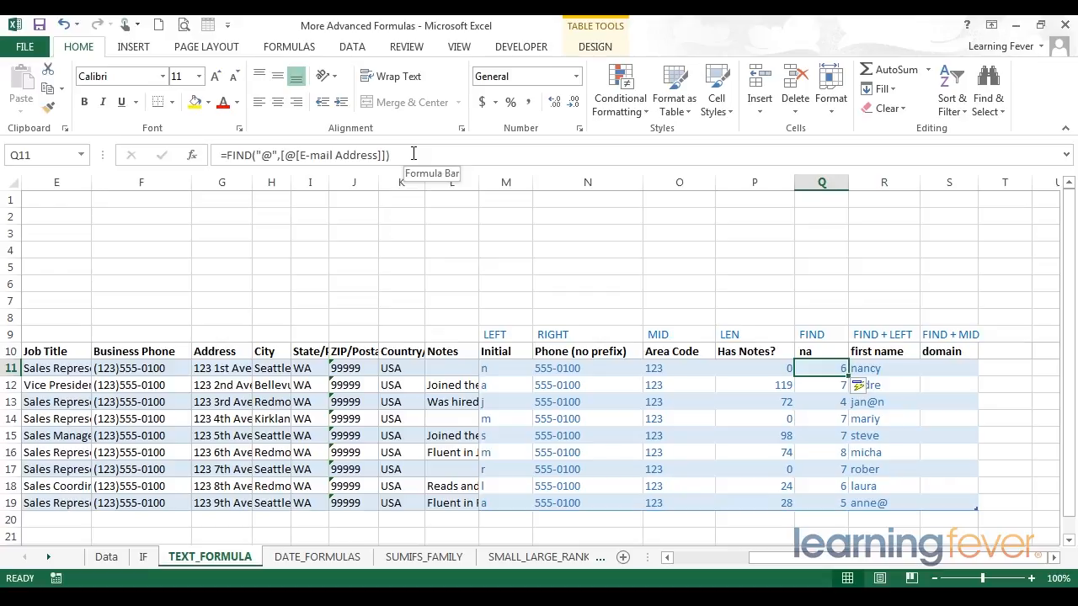
{"action": "key", "text": "Right"}
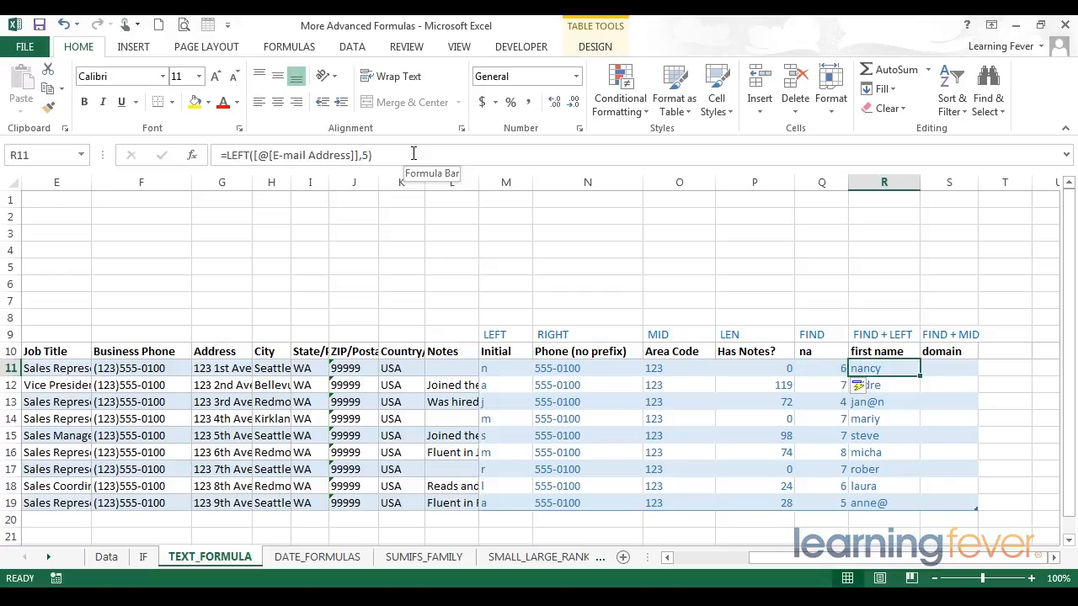
{"action": "double_click", "coordinate": [366, 155]}
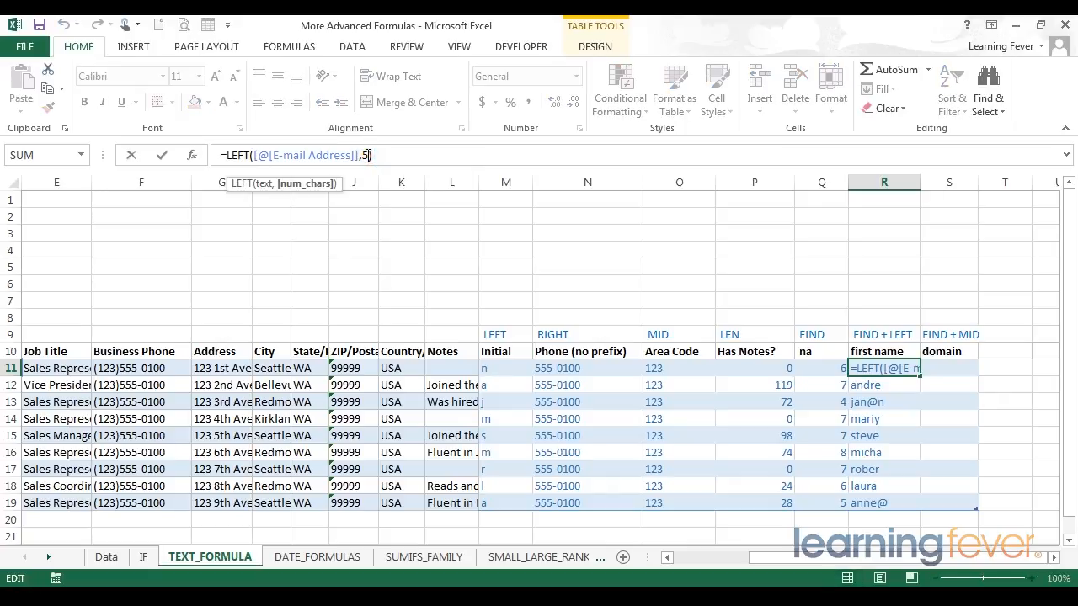
{"action": "left_click_drag", "start_coordinate": [368, 154], "coordinate": [361, 156]}
{"action": "left_click", "coordinate": [815, 368]}
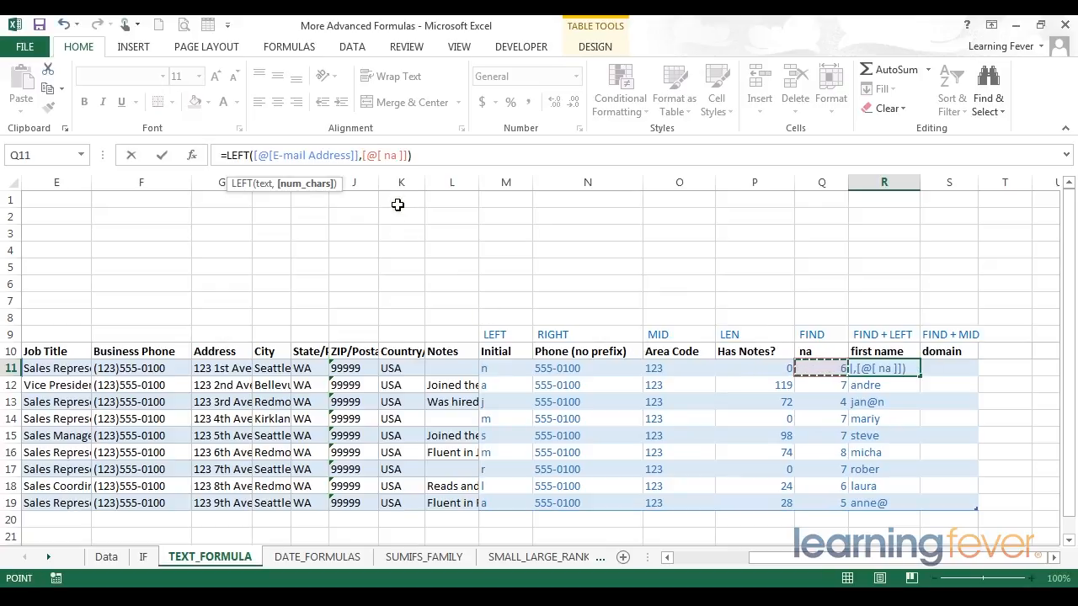
{"action": "type", "text": "-"}
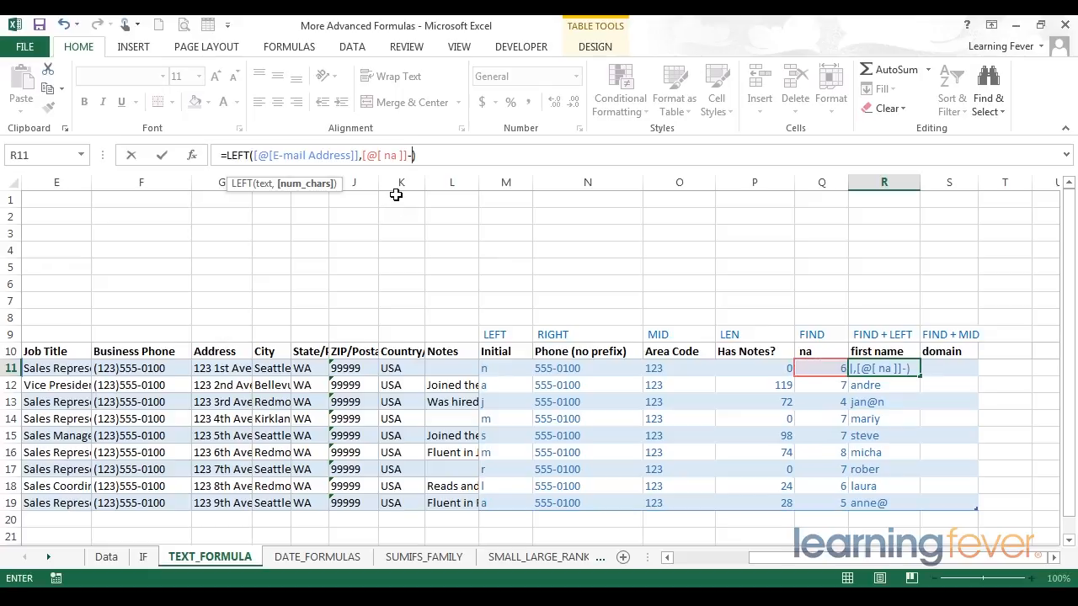
{"action": "type", "text": "1"}
{"action": "key", "text": "Return"}
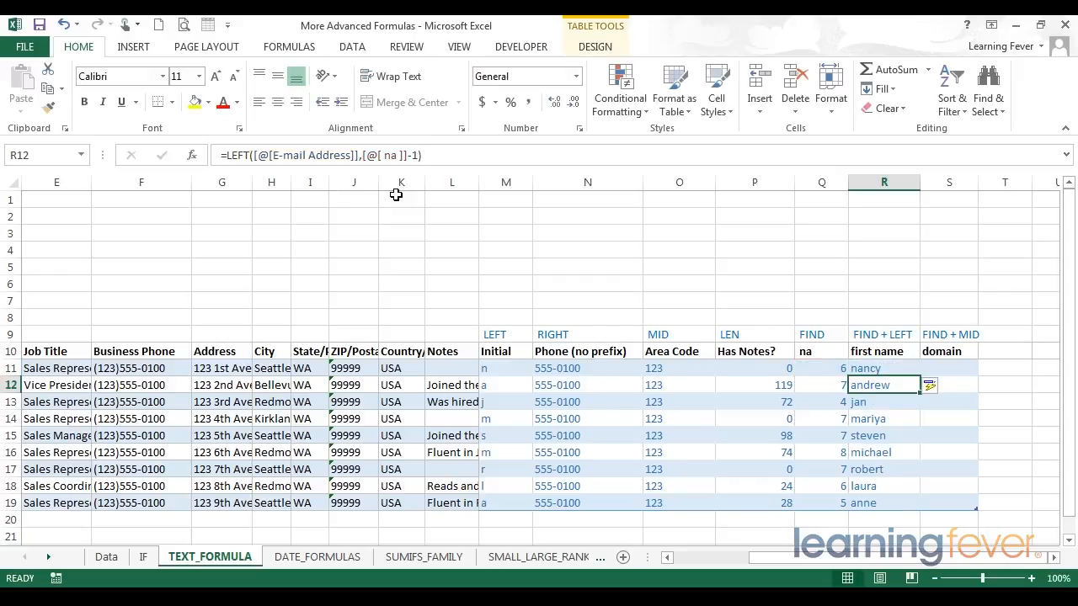
{"action": "key", "text": "Up"}
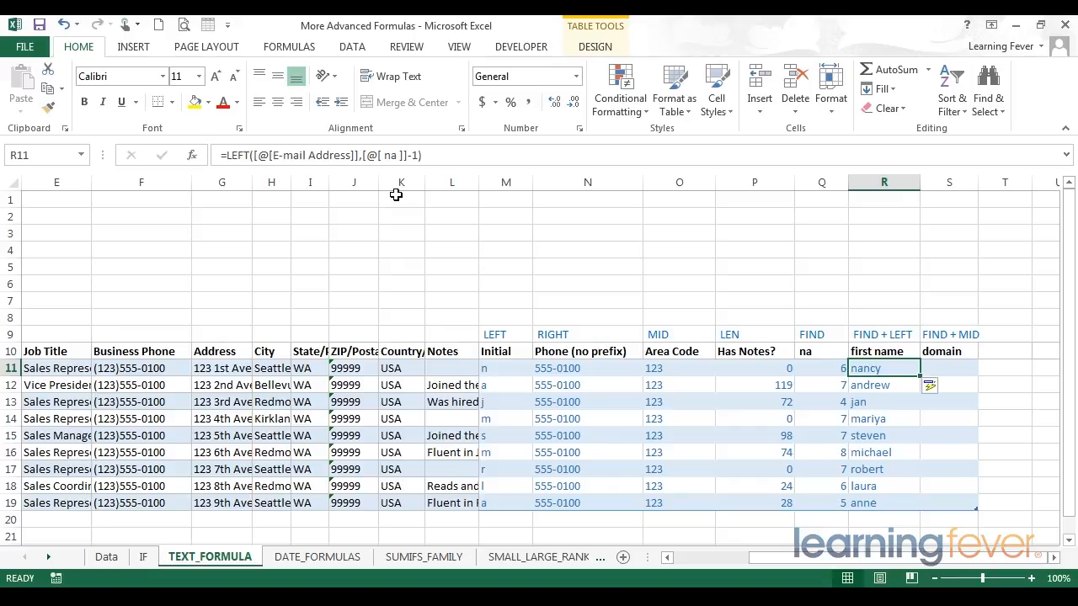
- Examine the E-mail Address column cells D11 to D13 for the domain part that follows the @ sign
{"action": "key", "text": "Right"}
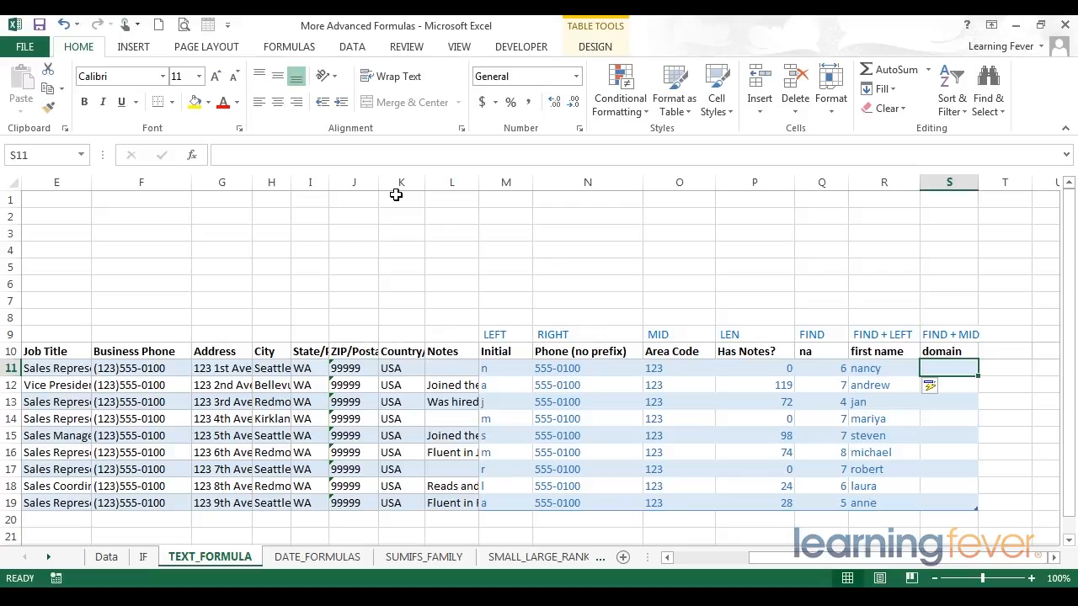
{"action": "scroll", "coordinate": [56, 368], "scroll_direction": "left", "scroll_amount": 2}
{"action": "left_click", "coordinate": [56, 368]}
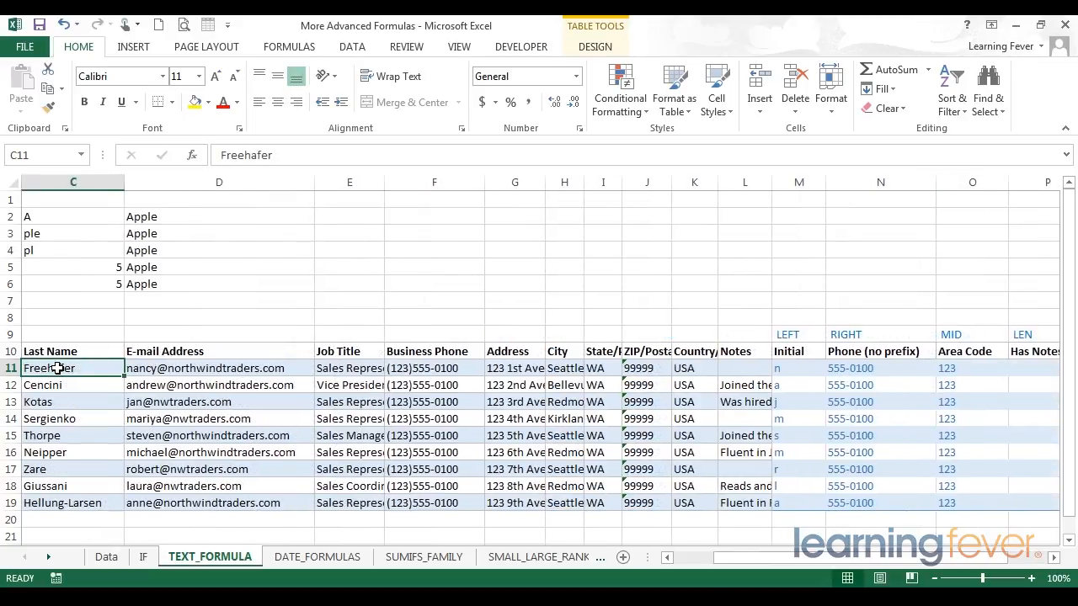
{"action": "key", "text": "Right"}
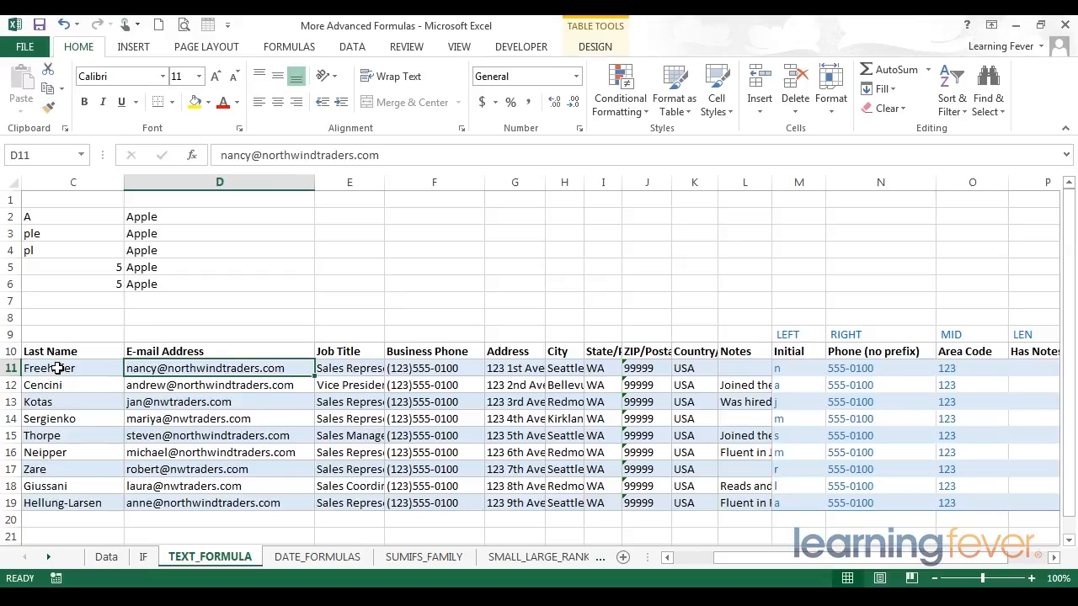
{"action": "key", "text": "Down"}
{"action": "key", "text": "Down"}
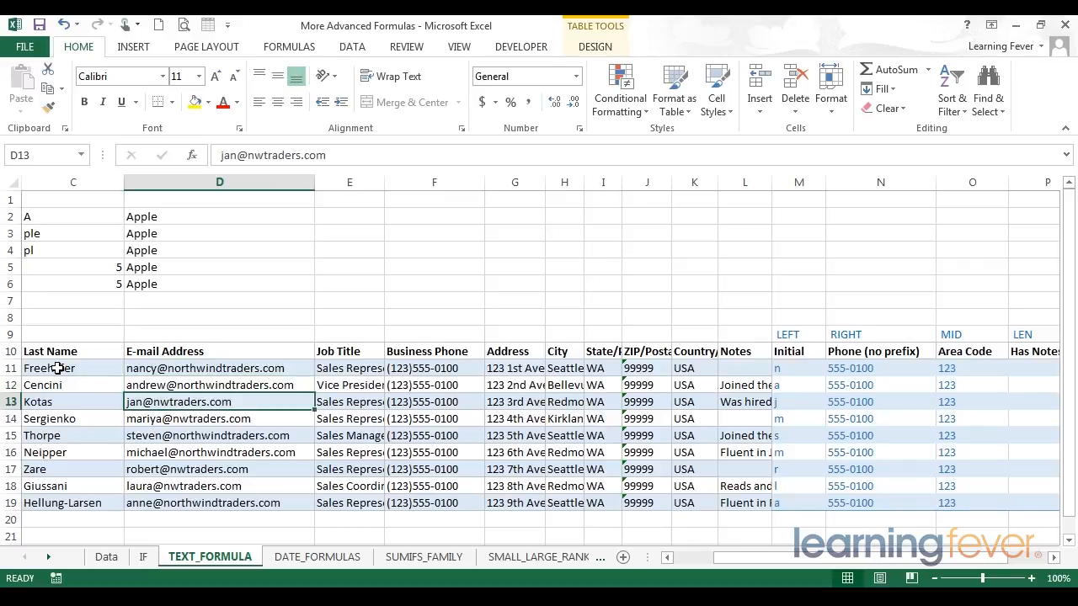
{"action": "key", "text": "Up"}
{"action": "key", "text": "Up"}
{"action": "key", "text": "Up"}
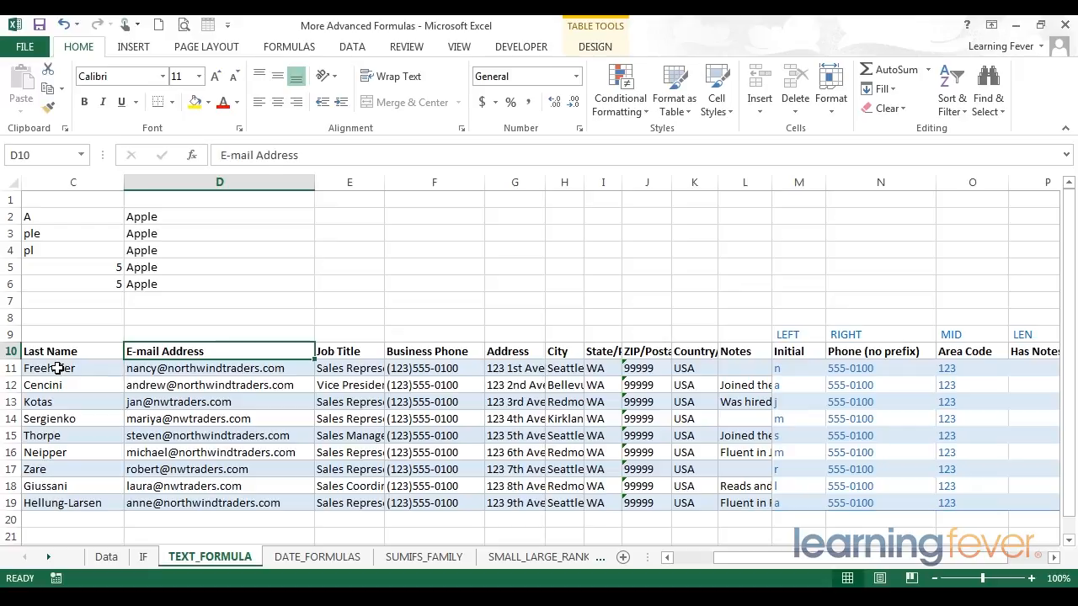
- Enter =MID([@[E-mail Address]],[@[ na ]]+1,100) in cell S11 to fill the domain column, and check the column
{"action": "key", "text": "Right"}
{"action": "key", "text": "Right"}
{"action": "key", "text": "Right"}
{"action": "key", "text": "Right"}
{"action": "key", "text": "Right"}
{"action": "key", "text": "Right"}
{"action": "key", "text": "Right"}
{"action": "key", "text": "Right"}
{"action": "key", "text": "Right"}
{"action": "key", "text": "Right"}
{"action": "key", "text": "Right"}
{"action": "key", "text": "Right"}
{"action": "key", "text": "Right"}
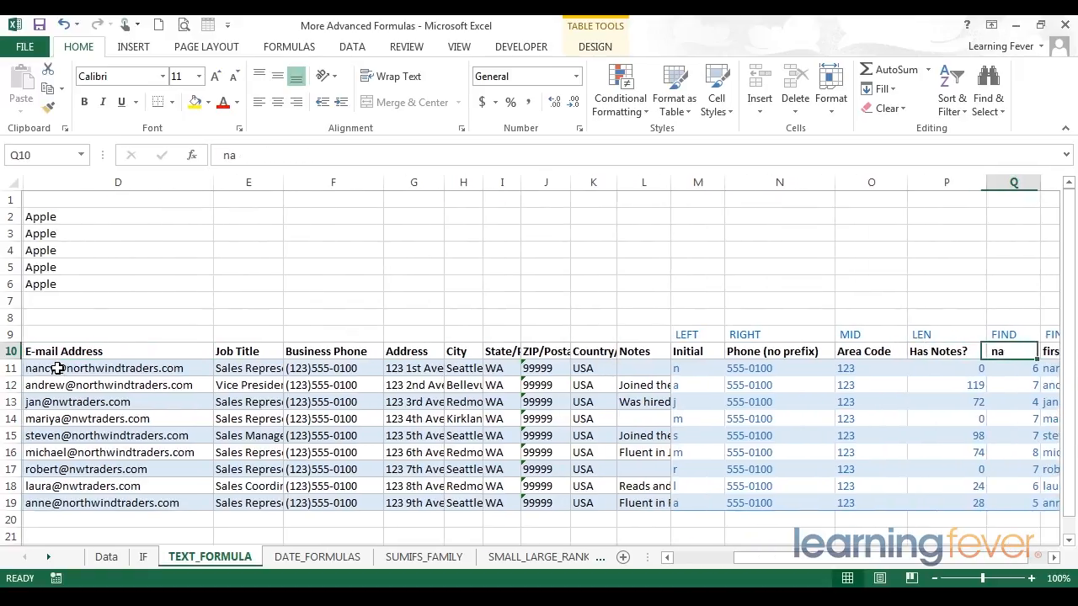
{"action": "key", "text": "Right"}
{"action": "key", "text": "Right"}
{"action": "key", "text": "Right"}
{"action": "key", "text": "Down"}
{"action": "key", "text": "Left"}
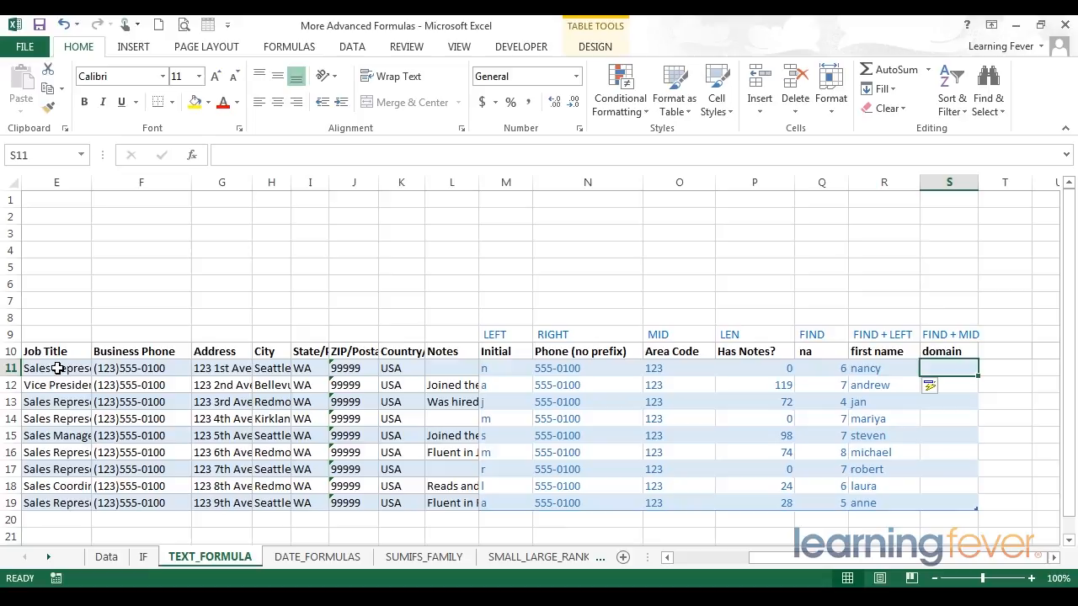
{"action": "type", "text": "="}
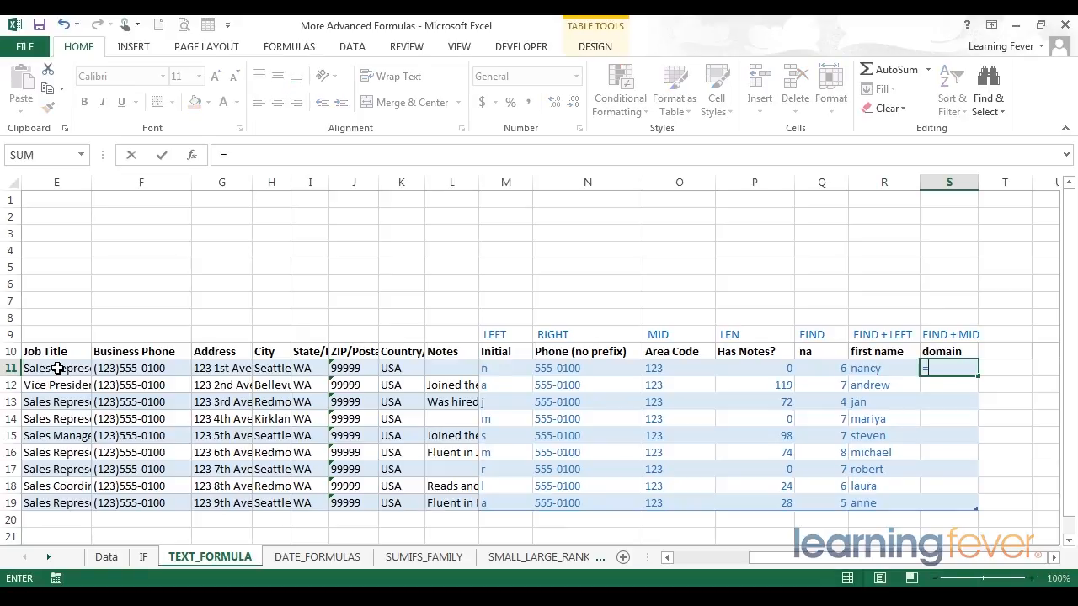
{"action": "type", "text": "Mid("}
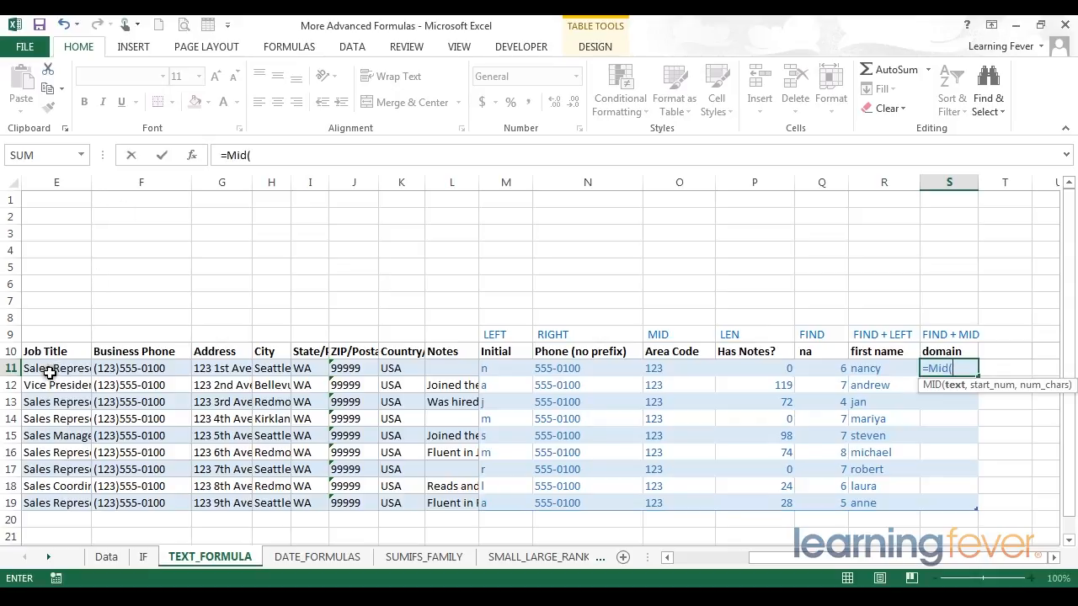
{"action": "left_click", "coordinate": [667, 557]}
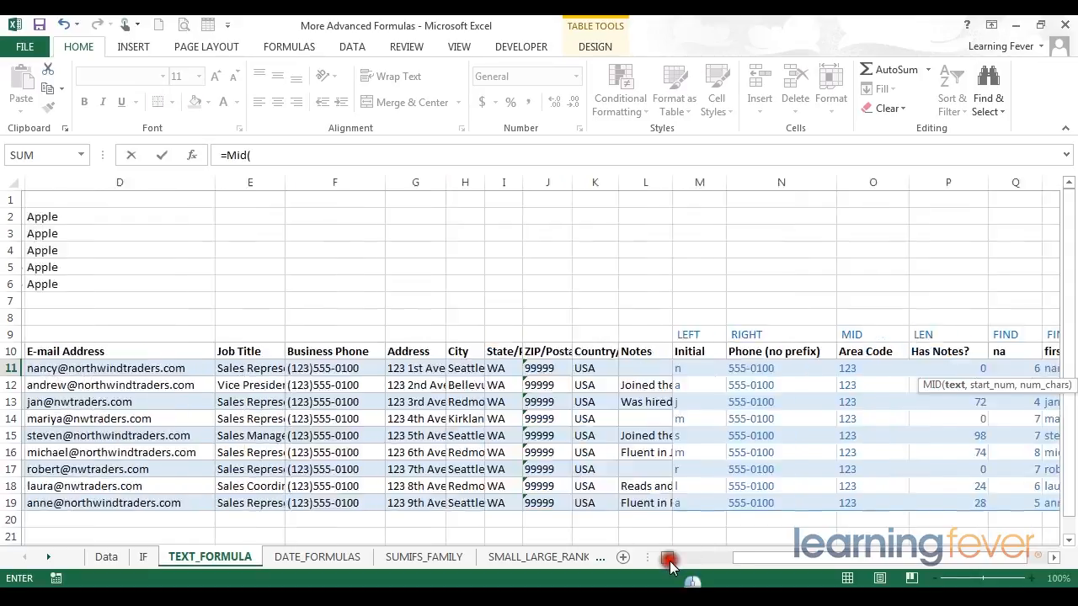
{"action": "left_click", "coordinate": [667, 556]}
{"action": "left_click", "coordinate": [218, 369]}
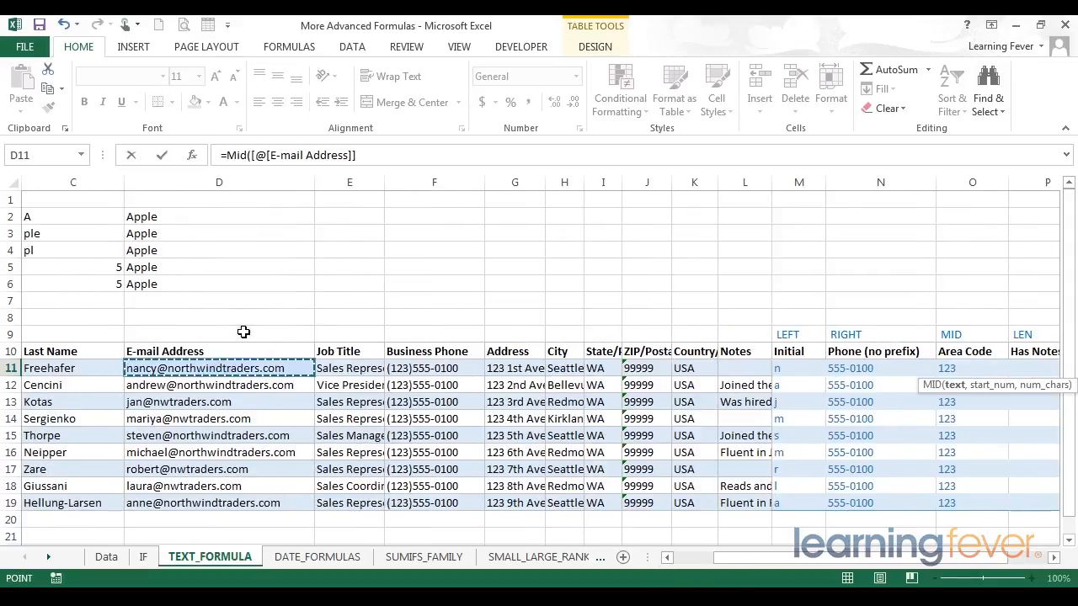
{"action": "type", "text": ","}
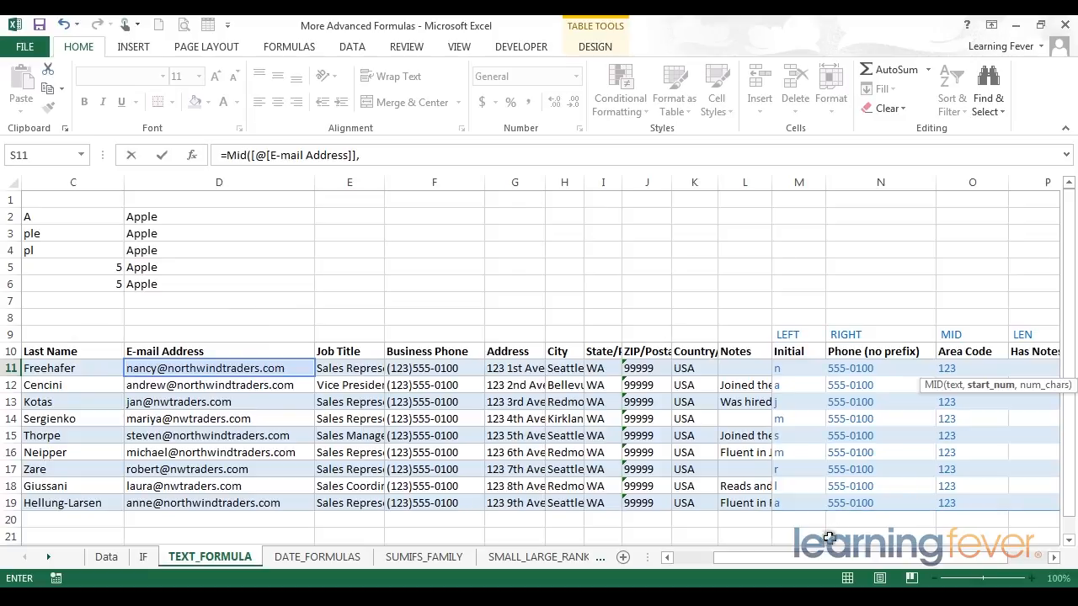
{"action": "left_click_drag", "start_coordinate": [820, 557], "coordinate": [895, 557]}
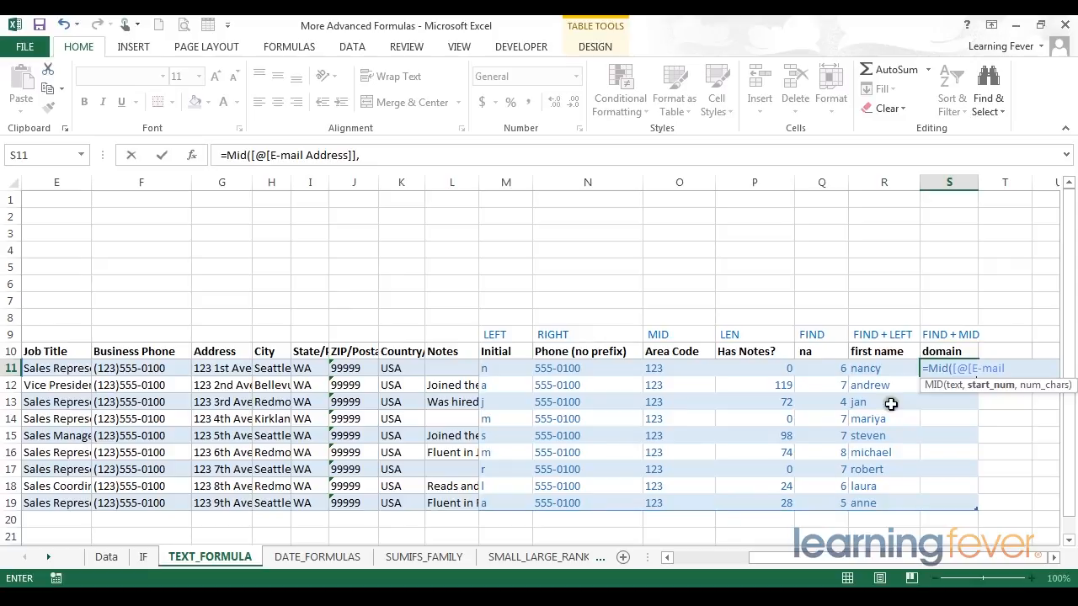
{"action": "left_click", "coordinate": [817, 368]}
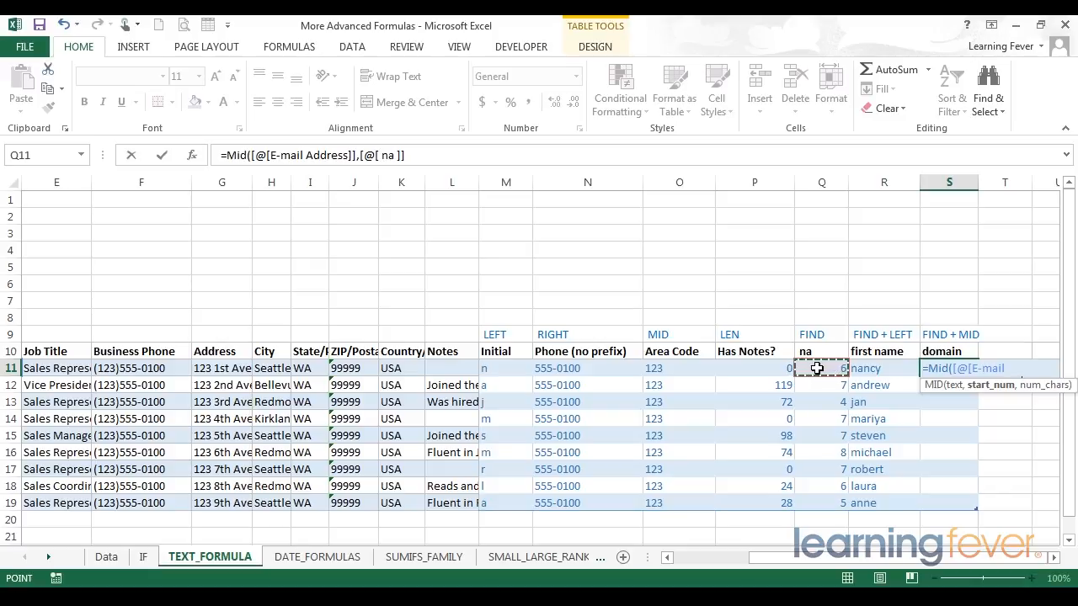
{"action": "type", "text": "+1,"}
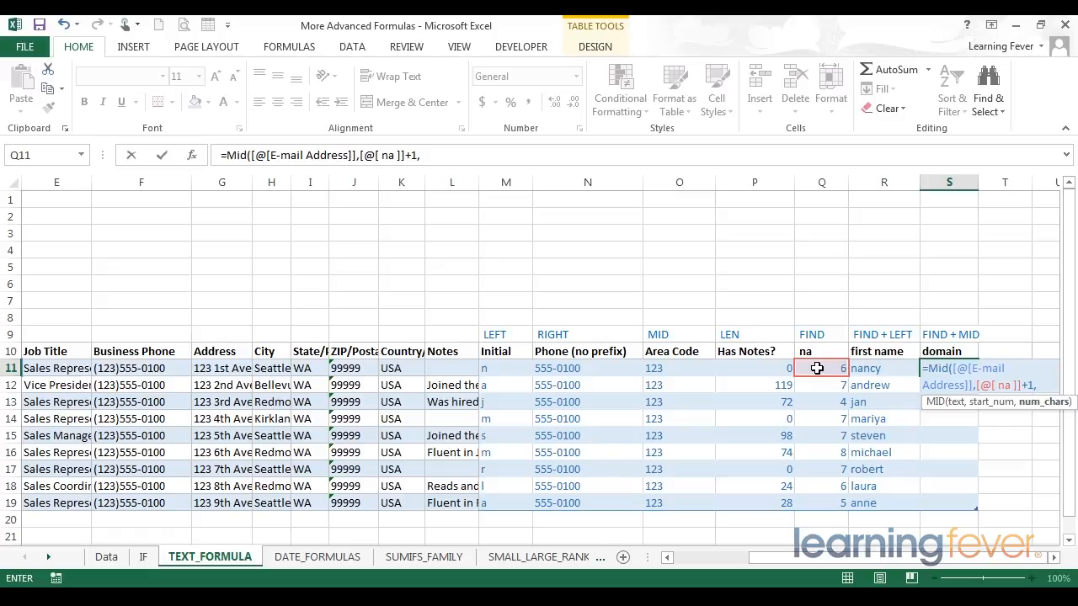
{"action": "type", "text": "100"}
{"action": "type", "text": ")"}
{"action": "key", "text": "Return"}
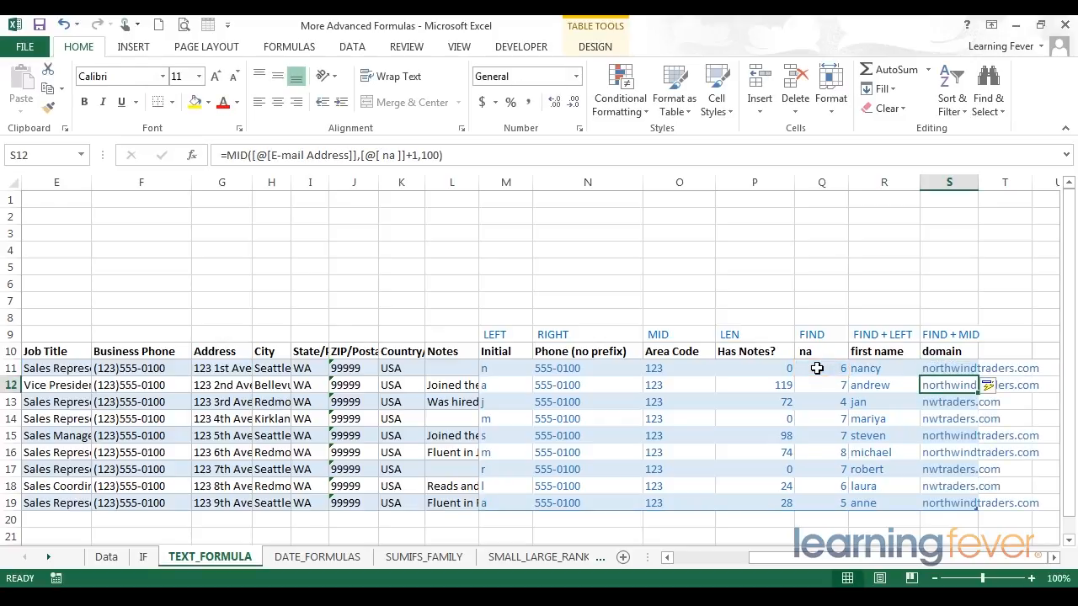
{"action": "left_click", "coordinate": [943, 366]}
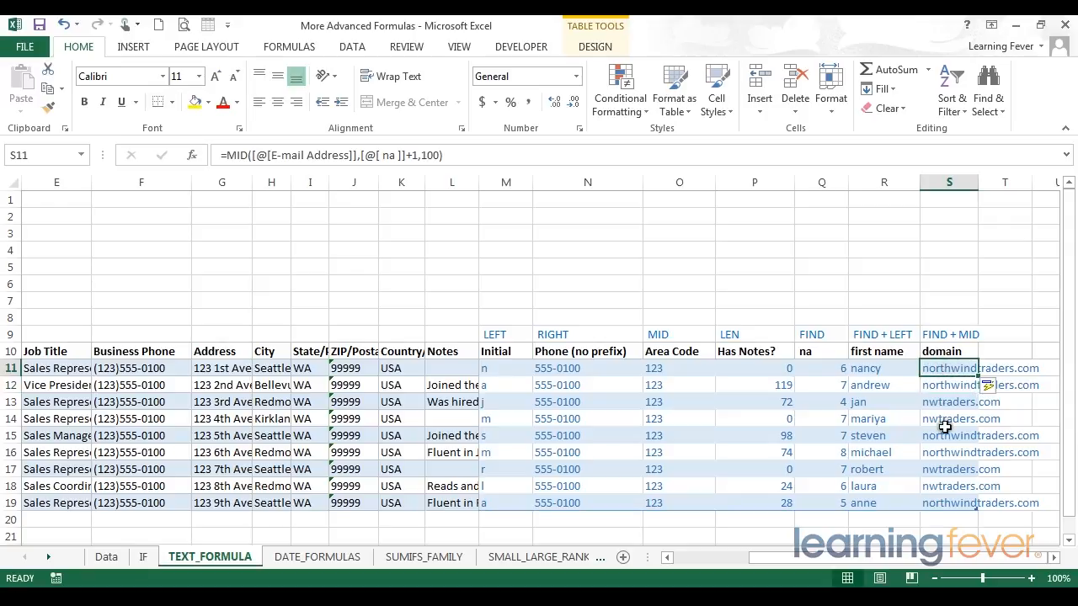
{"action": "left_click", "coordinate": [946, 352]}
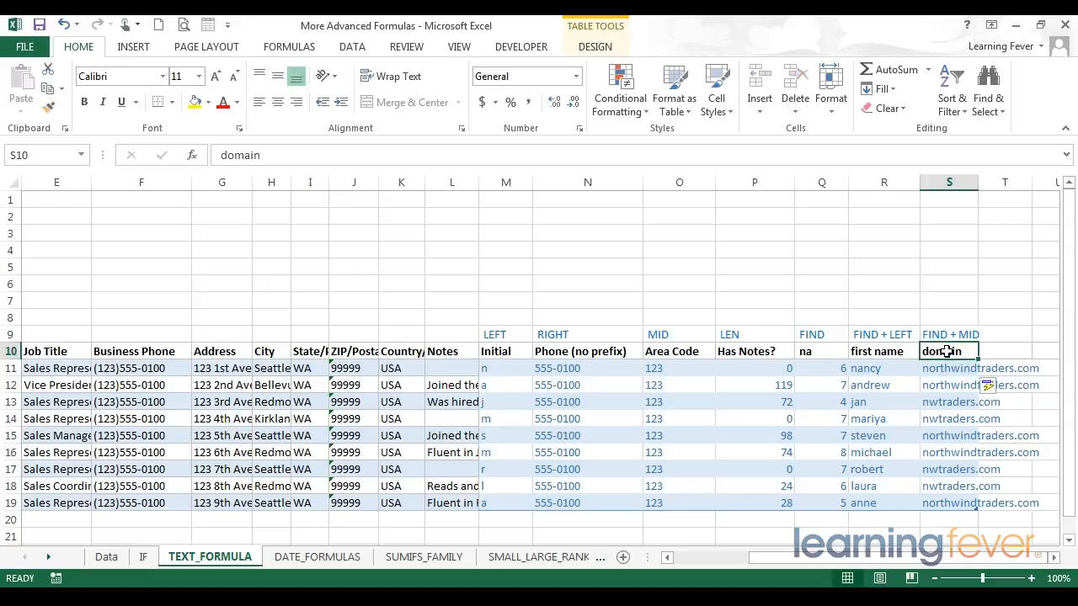